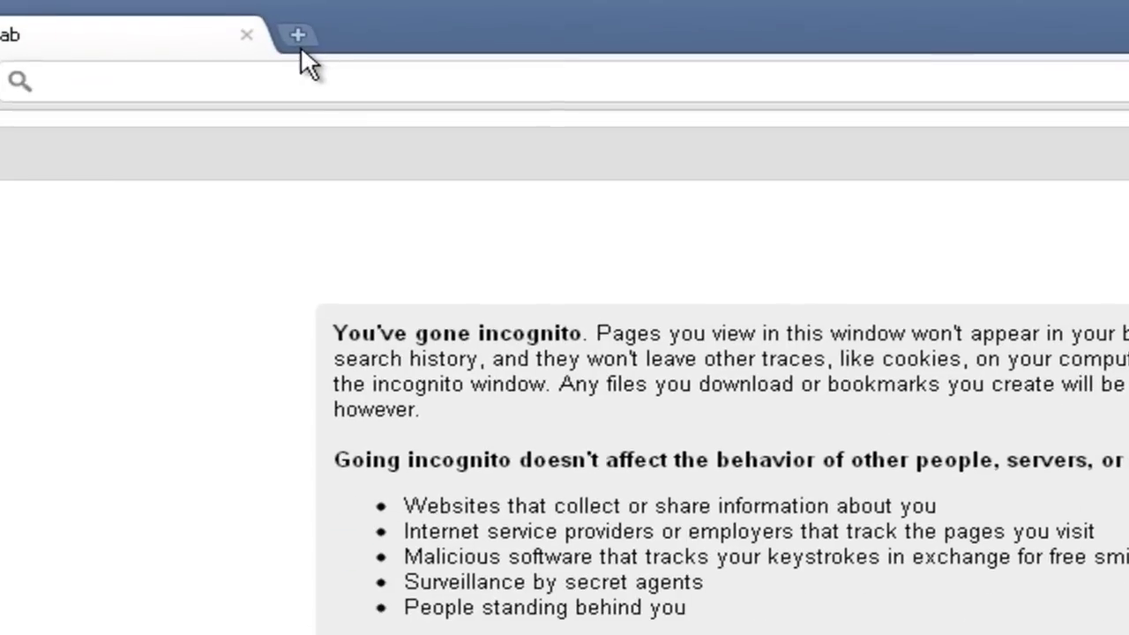
Search Google for 'google new account' in the incognito window
{"action": "type", "text": "goog"}
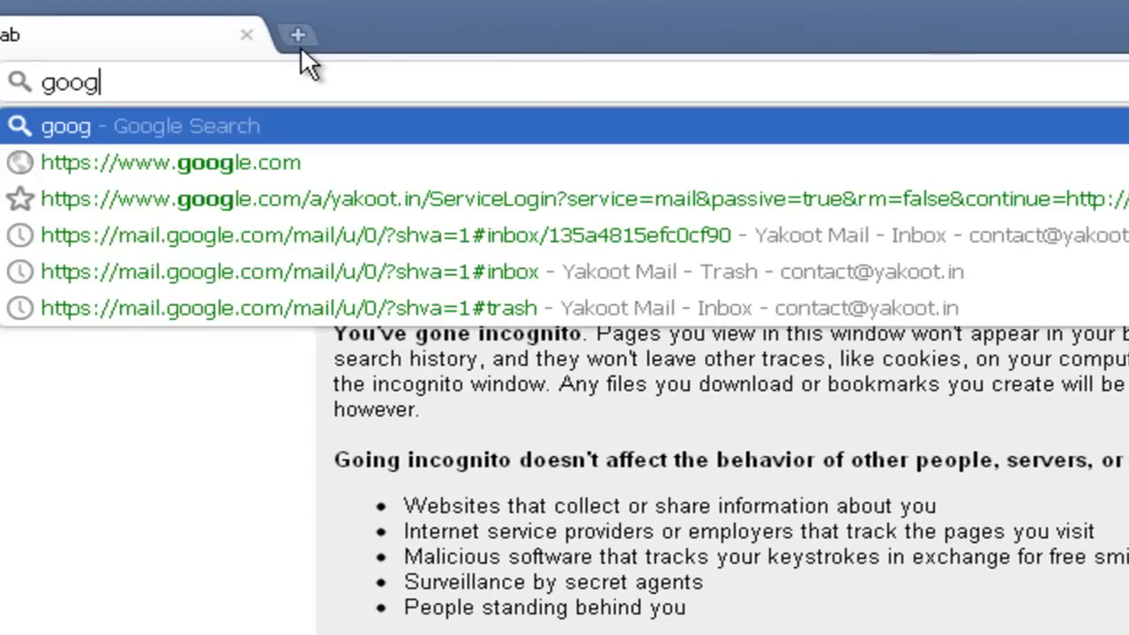
{"action": "type", "text": "le n"}
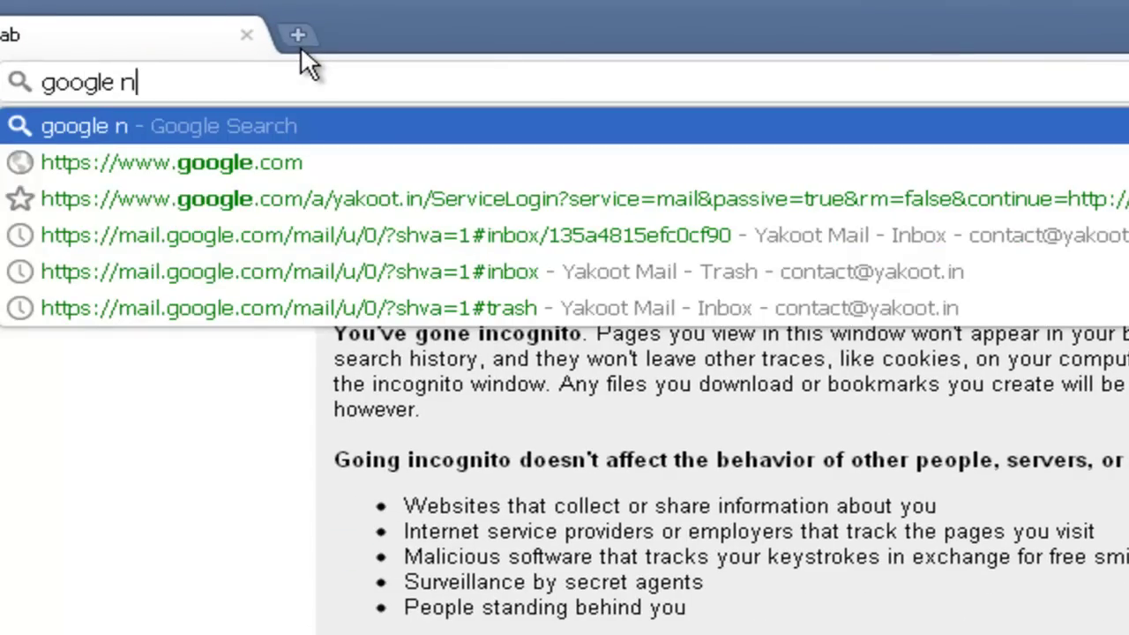
{"action": "type", "text": "ew account"}
{"action": "key", "text": "Return"}
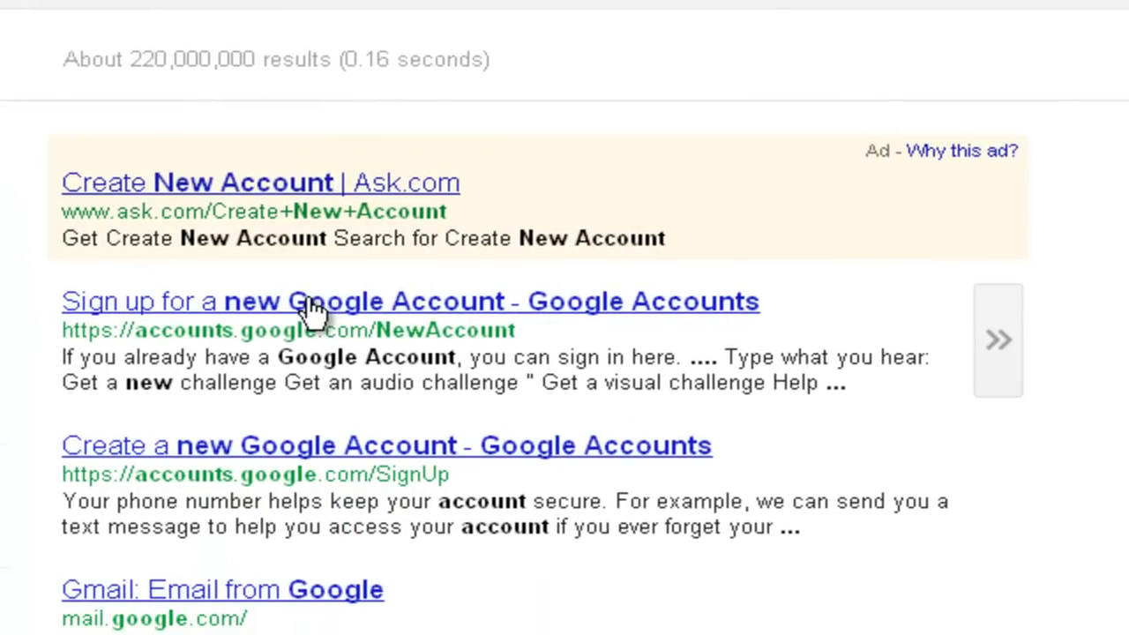
Open the Google Account sign-up form and paste the saved current email address
{"action": "left_click", "coordinate": [313, 302]}
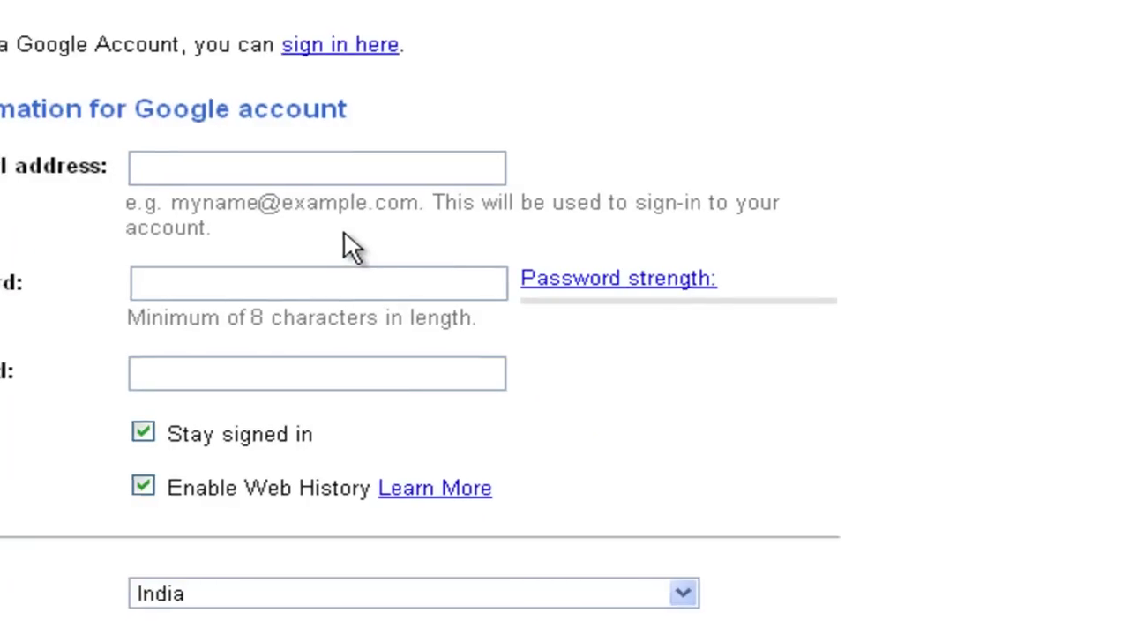
{"action": "left_click", "coordinate": [494, 199]}
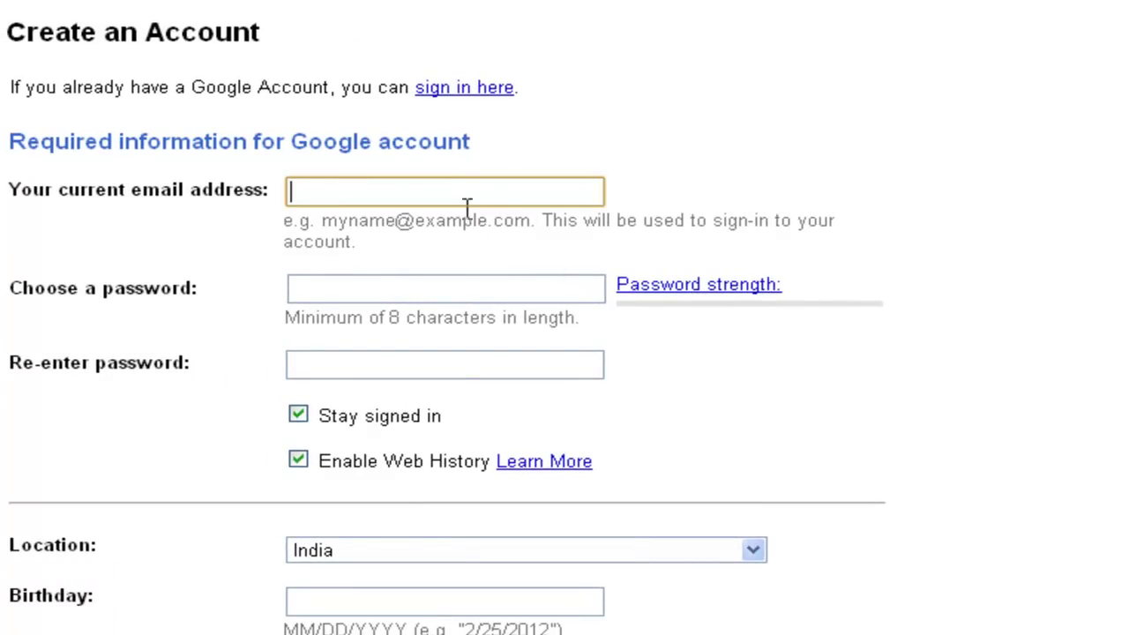
{"action": "key", "text": "alt+Tab"}
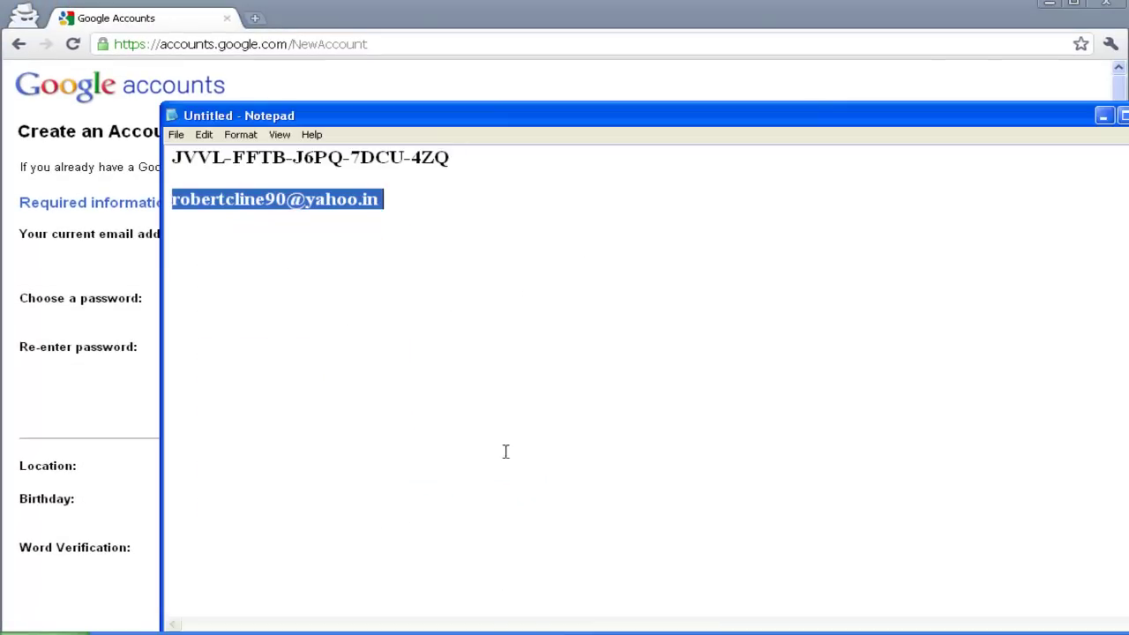
{"action": "left_click", "coordinate": [410, 87]}
{"action": "key", "text": "ctrl+v"}
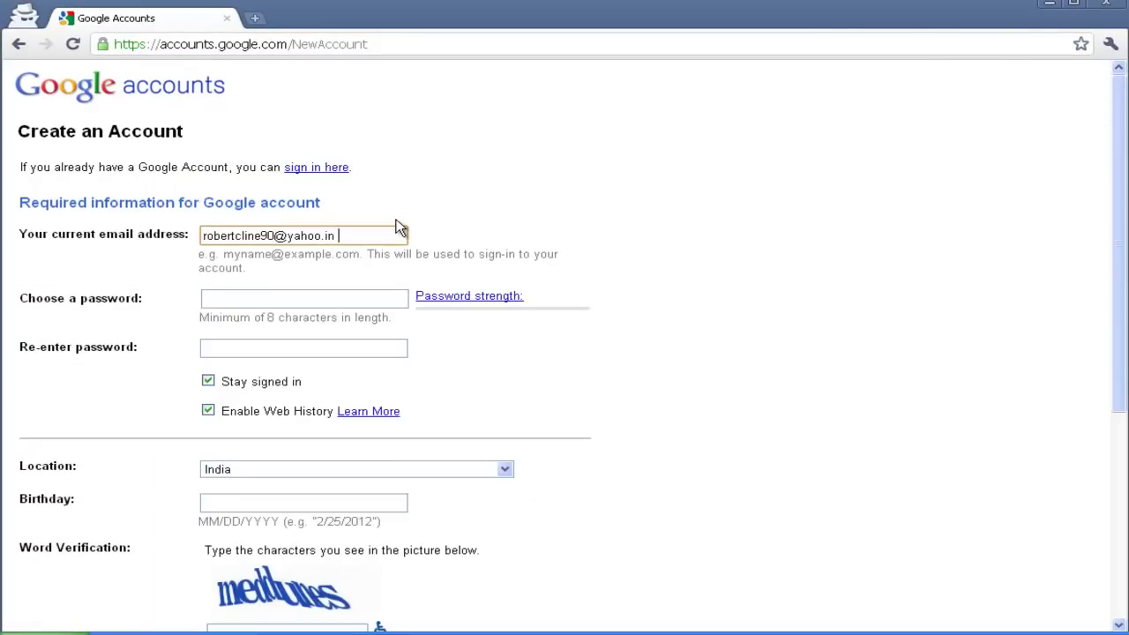
{"action": "key", "text": "Tab"}
Enter and confirm the password, type the captcha word, and accept the terms
{"action": "type", "text": "•••"}
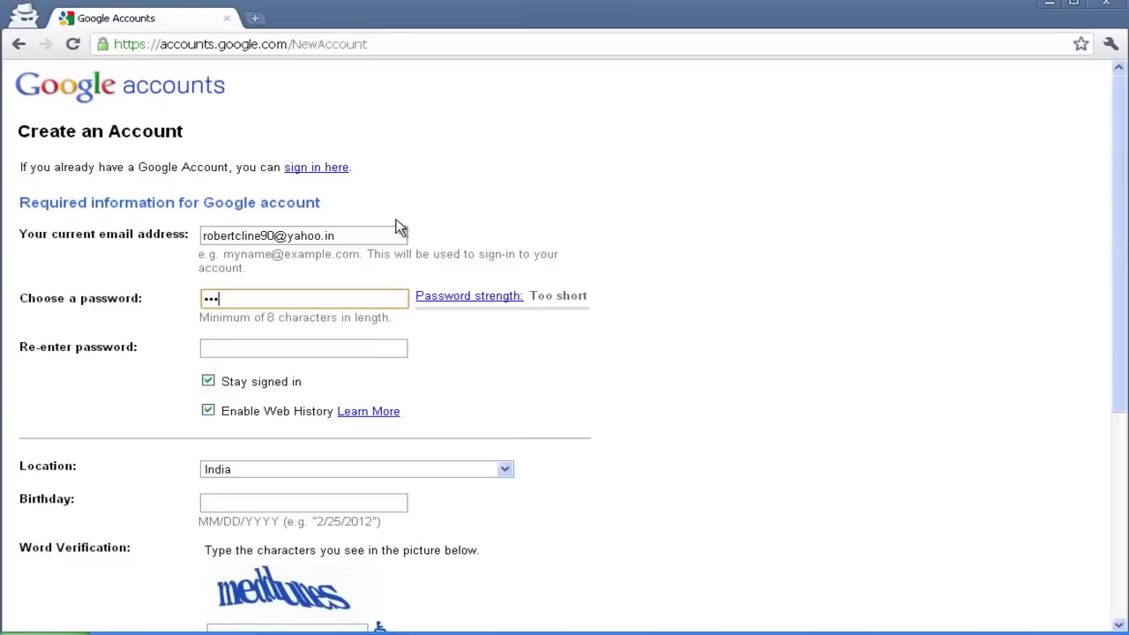
{"action": "key", "text": "Tab"}
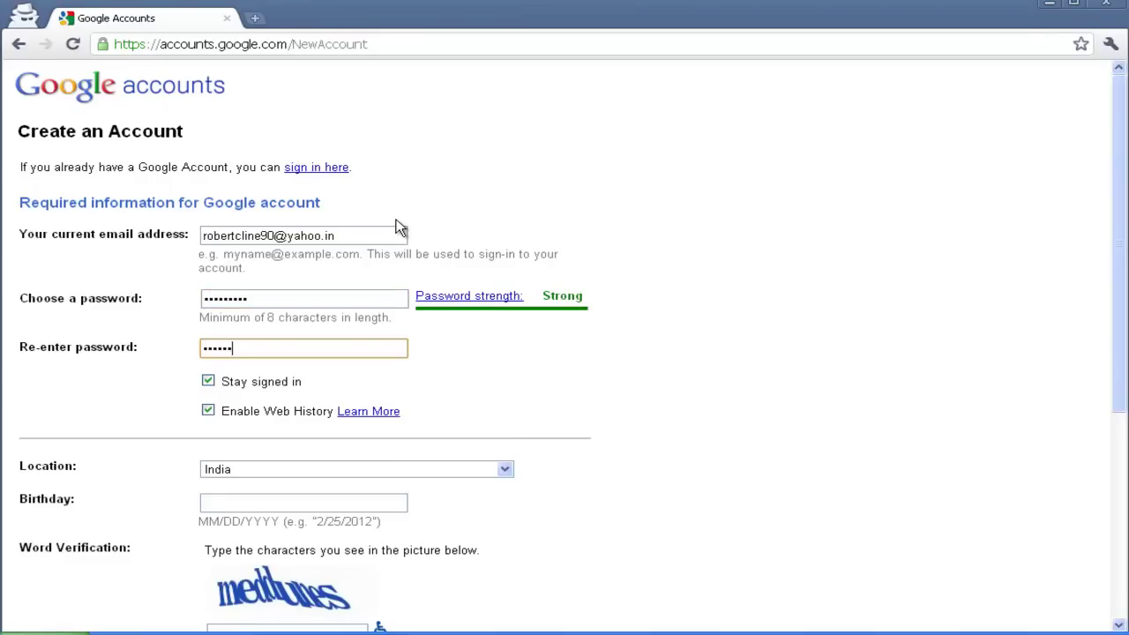
{"action": "key", "text": "Tab"}
{"action": "scroll", "coordinate": [431, 220], "scroll_direction": "down", "scroll_amount": 2}
{"action": "scroll", "coordinate": [377, 234], "scroll_direction": "up", "scroll_amount": 1}
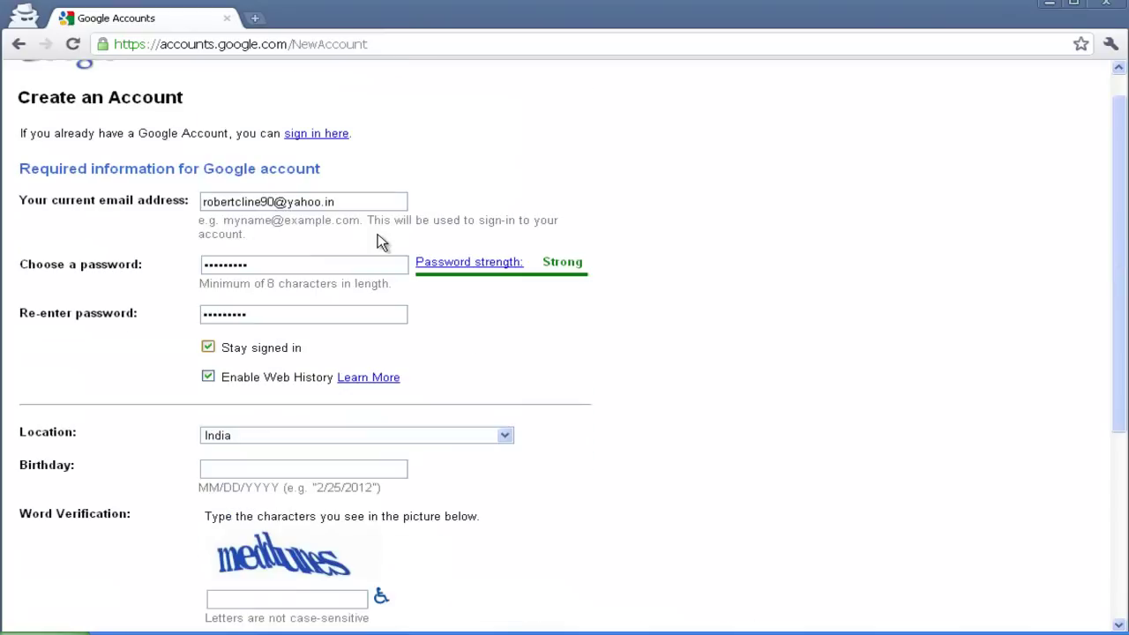
{"action": "scroll", "coordinate": [361, 238], "scroll_direction": "down", "scroll_amount": 3}
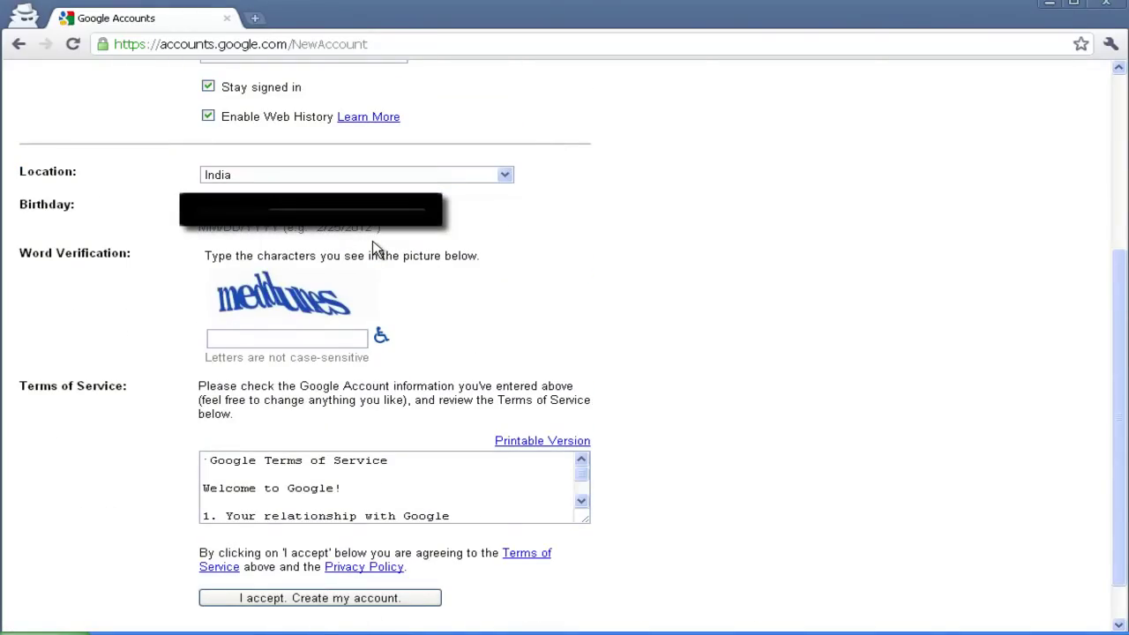
{"action": "key", "text": "Tab"}
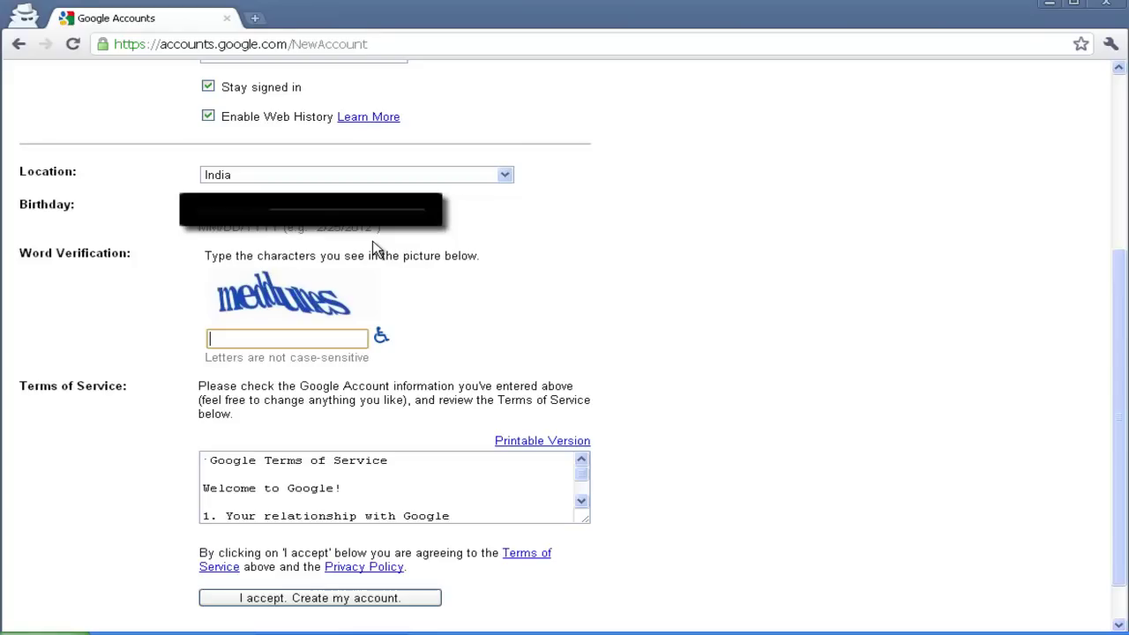
{"action": "type", "text": "meddunes"}
{"action": "key", "text": "Tab"}
{"action": "key", "text": "Tab"}
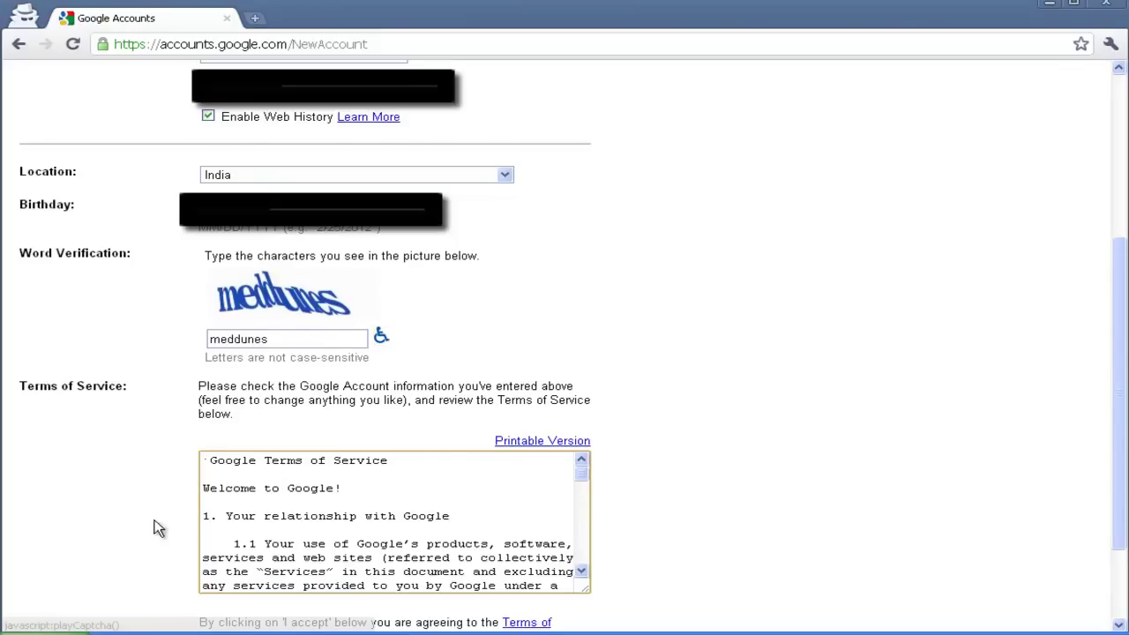
{"action": "scroll", "coordinate": [159, 528], "scroll_direction": "down", "scroll_amount": 3}
{"action": "left_click", "coordinate": [220, 552]}
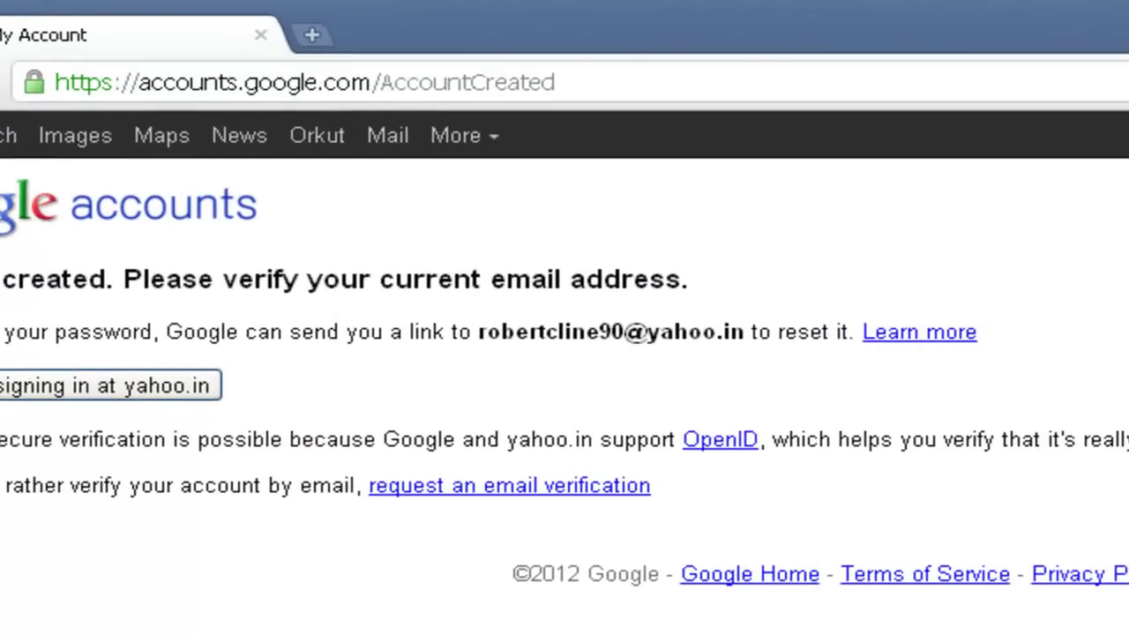
Load mail.yahoo.com in a new browser tab
{"action": "key", "text": "ctrl+t"}
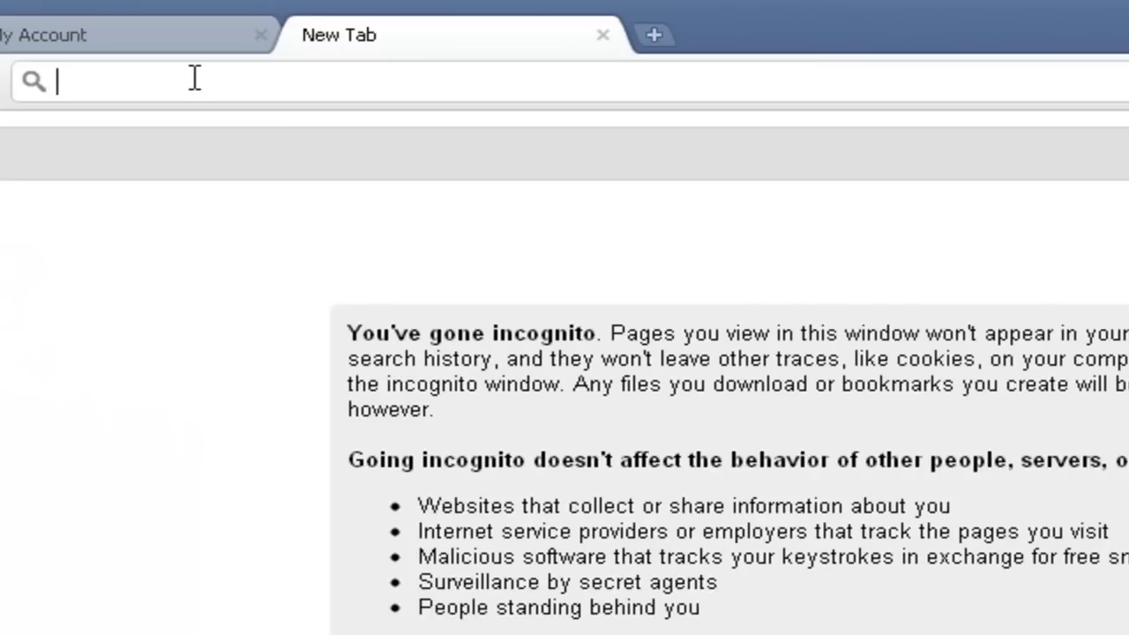
{"action": "type", "text": "yahoo"}
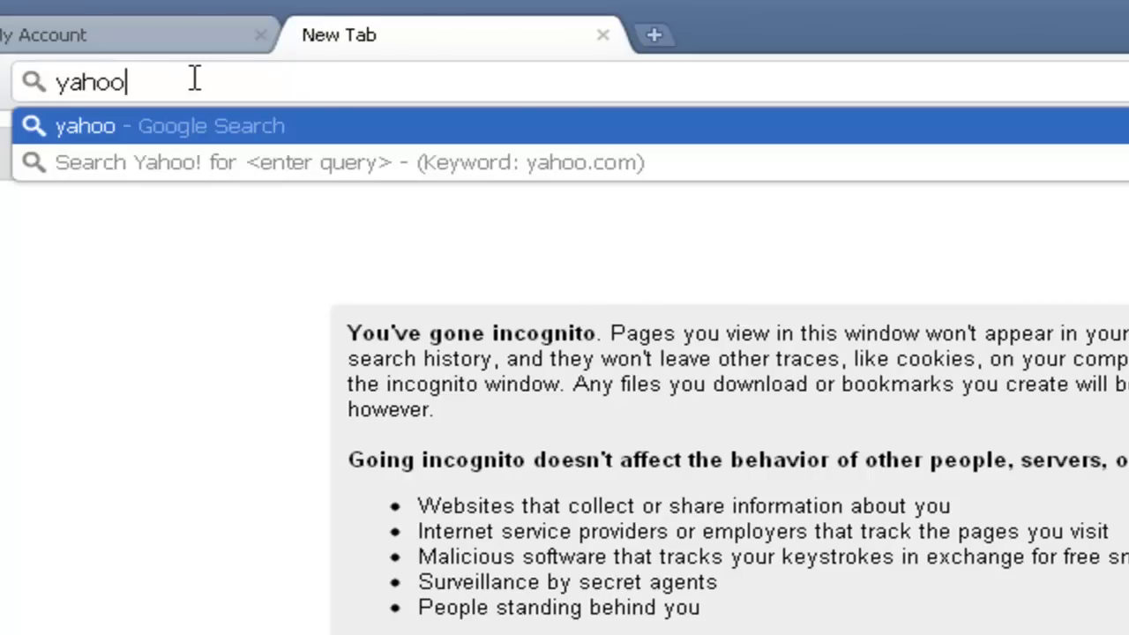
{"action": "key", "text": "Home"}
{"action": "type", "text": "mai"}
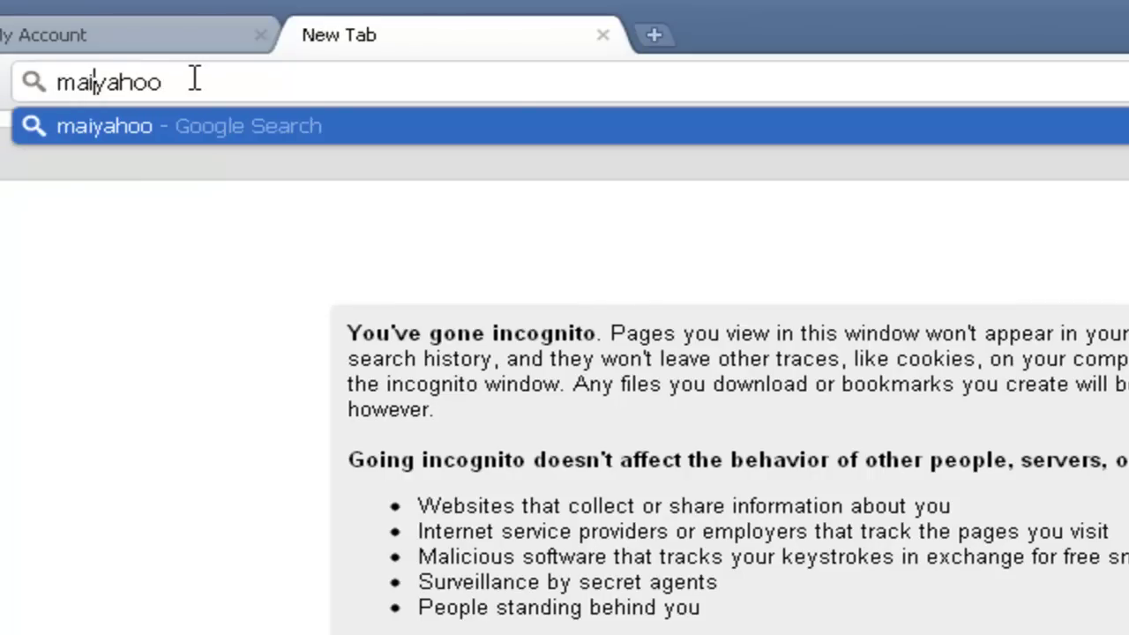
{"action": "type", "text": "l."}
{"action": "key", "text": "End"}
{"action": "type", "text": ".com"}
{"action": "key", "text": "Return"}
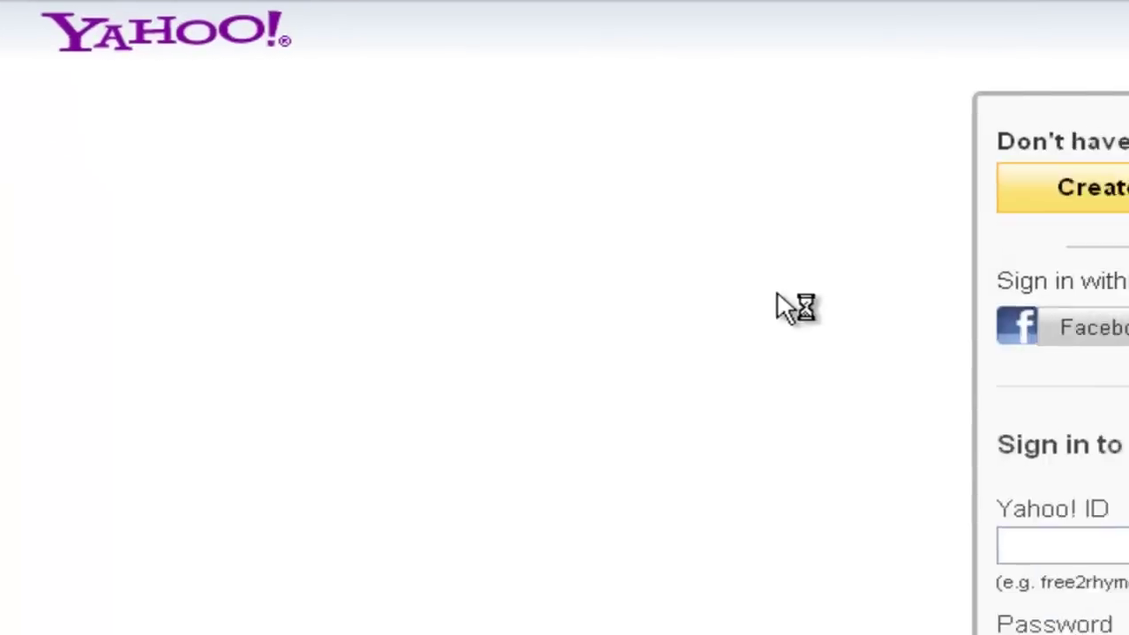
Sign in to Yahoo Mail and open the Google Email Verification message in the inbox
{"action": "left_click", "coordinate": [548, 183]}
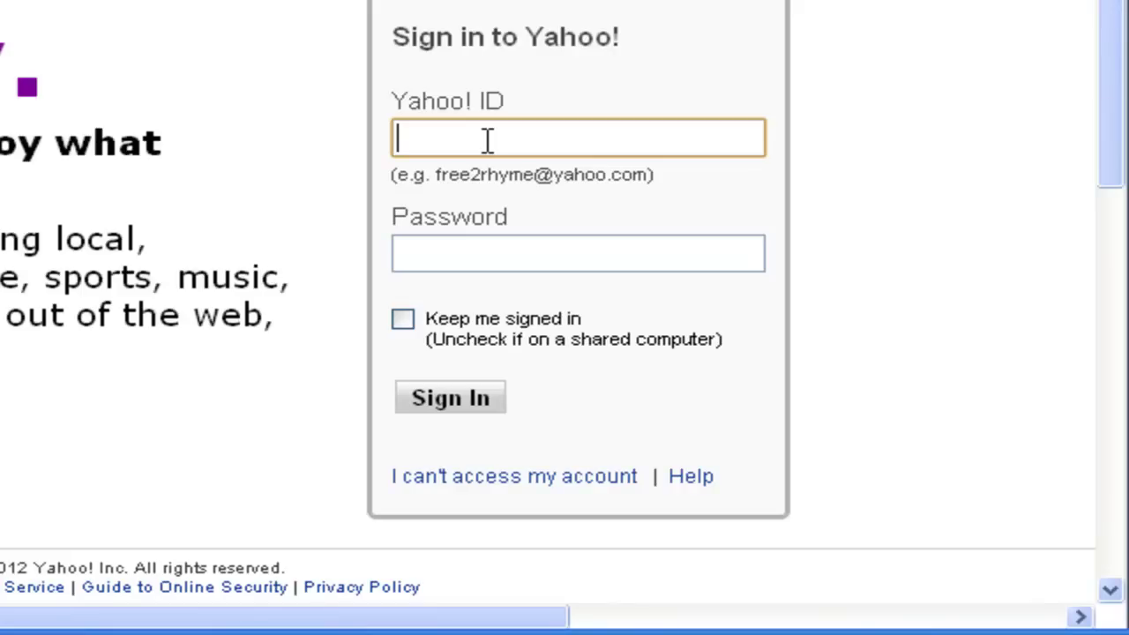
{"action": "key", "text": "ctrl+v"}
{"action": "key", "text": "Tab"}
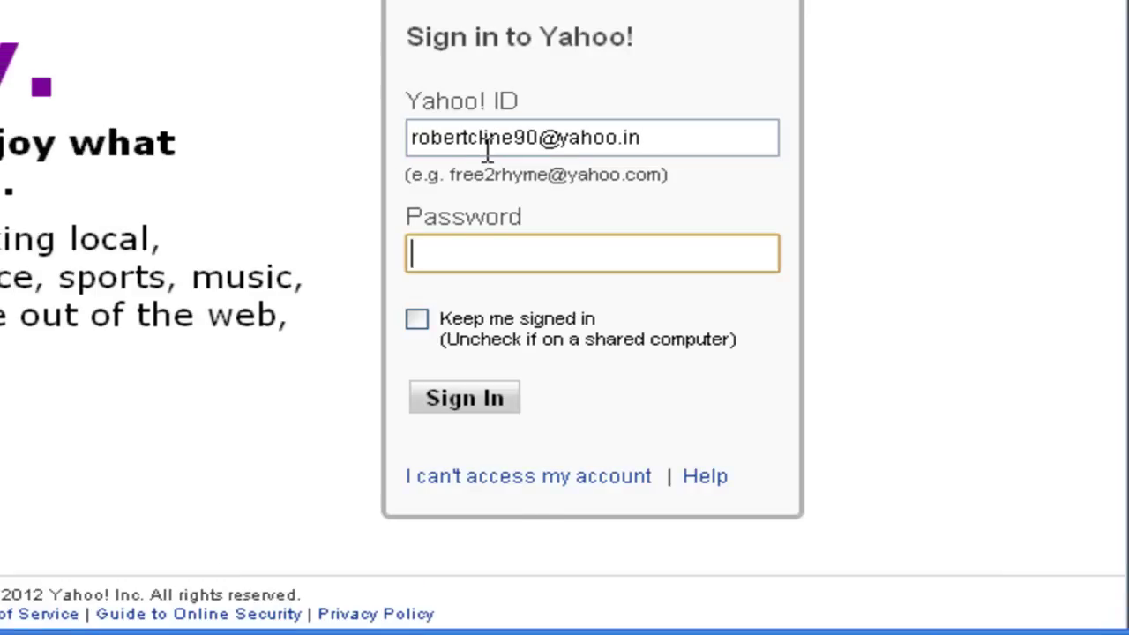
{"action": "type", "text": "**********"}
{"action": "key", "text": "Return"}
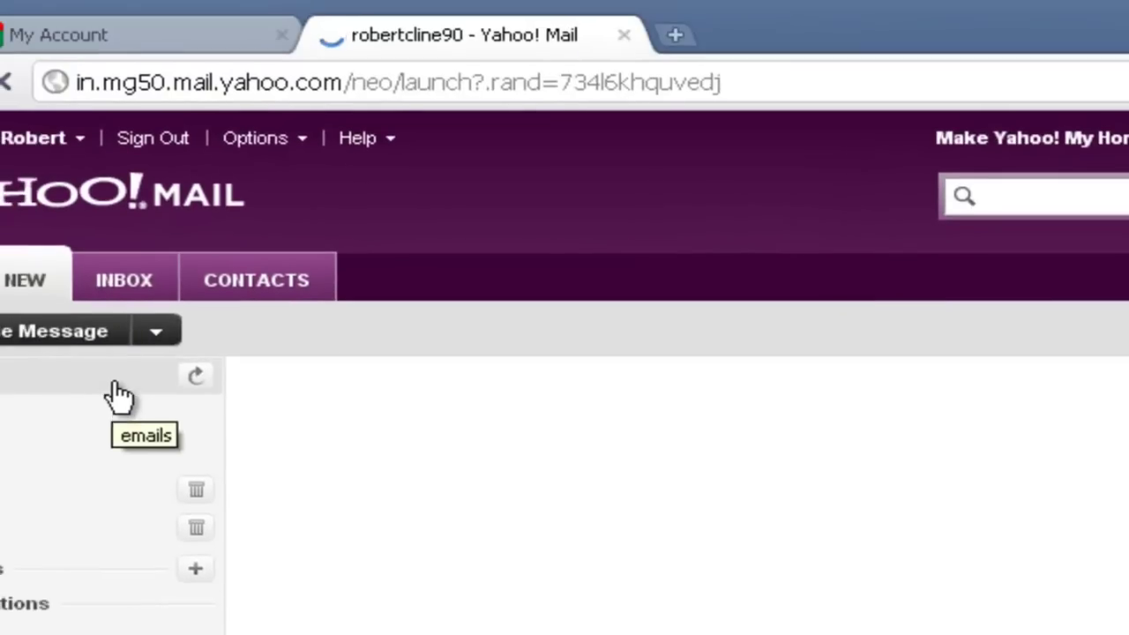
{"action": "left_click", "coordinate": [114, 382]}
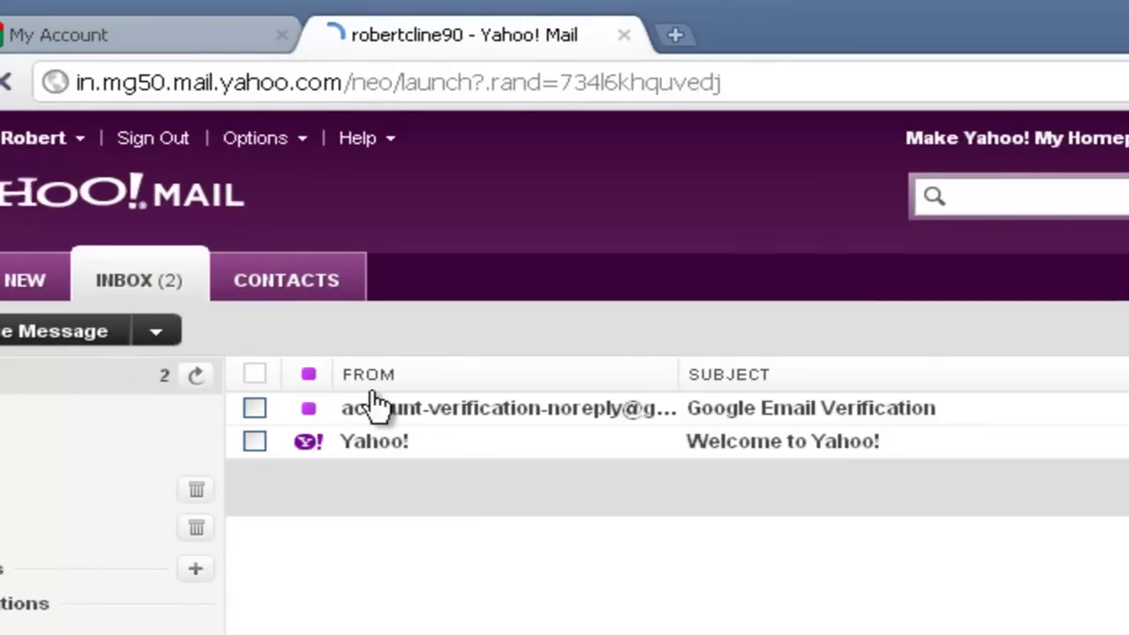
{"action": "left_click", "coordinate": [470, 409]}
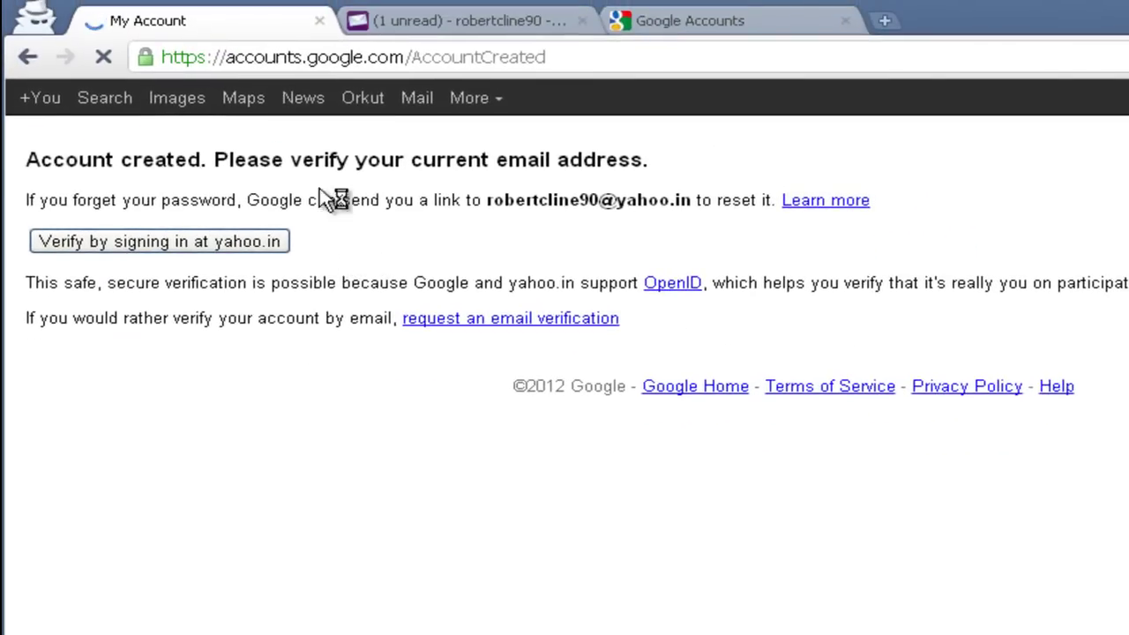
Go to adwords.google.com in the current tab
{"action": "left_click", "coordinate": [466, 67]}
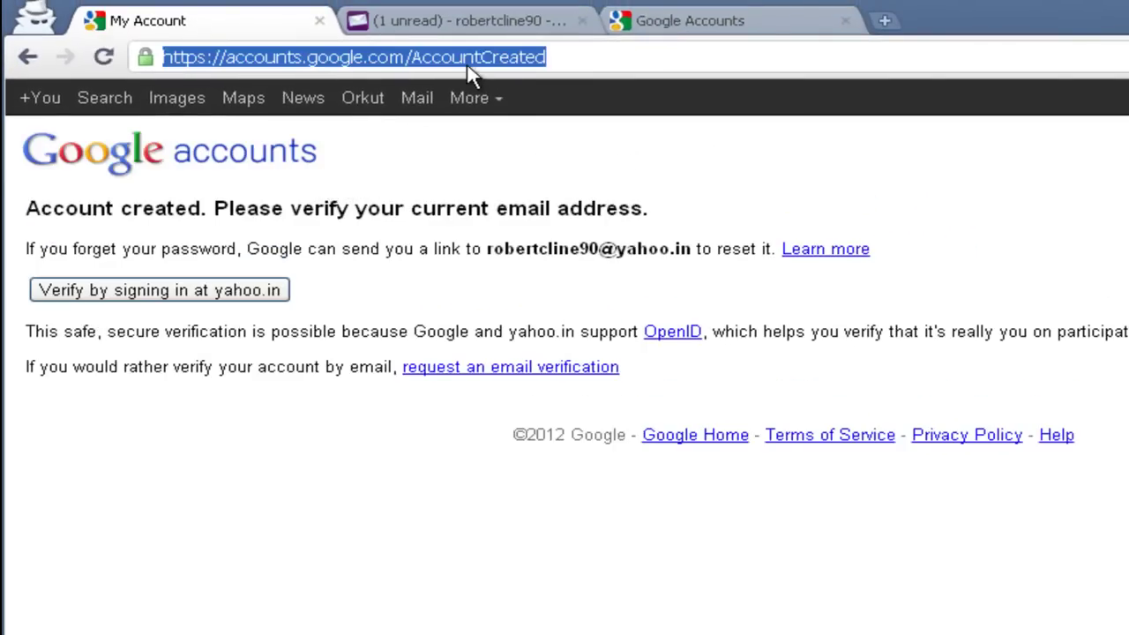
{"action": "type", "text": "adwordfs"}
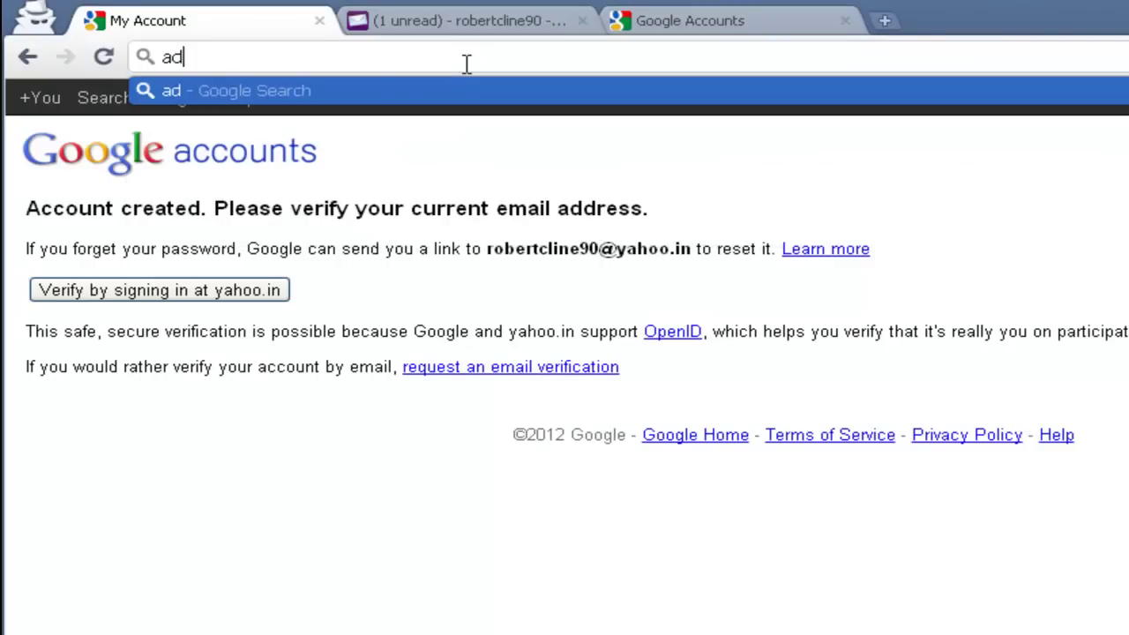
{"action": "key", "text": "BackSpace"}
{"action": "key", "text": "BackSpace"}
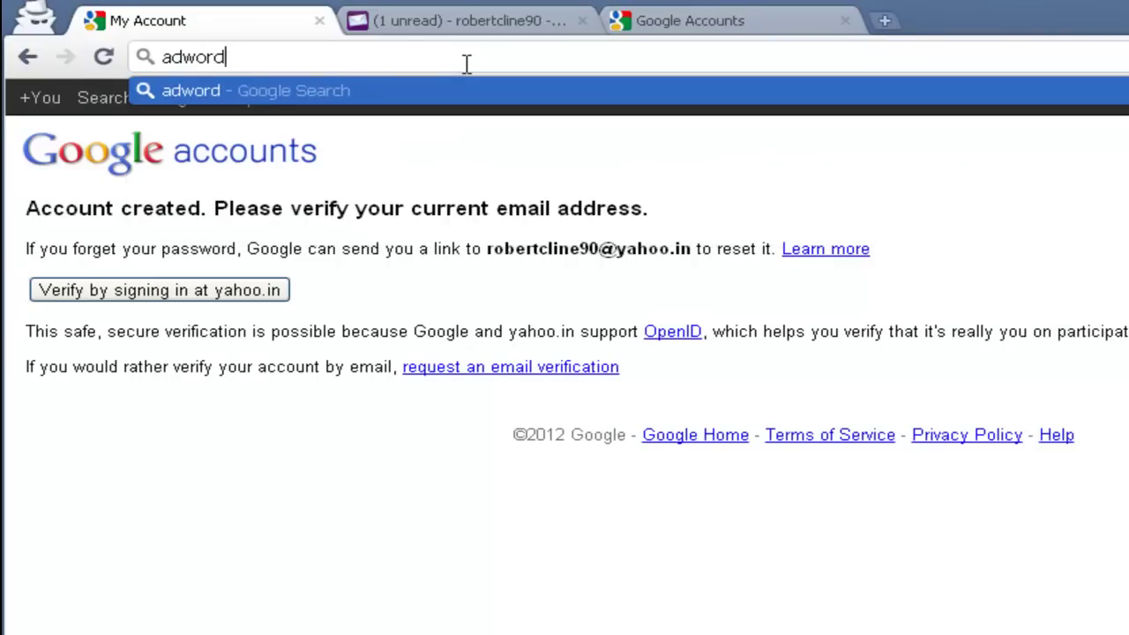
{"action": "type", "text": "s.google.c"}
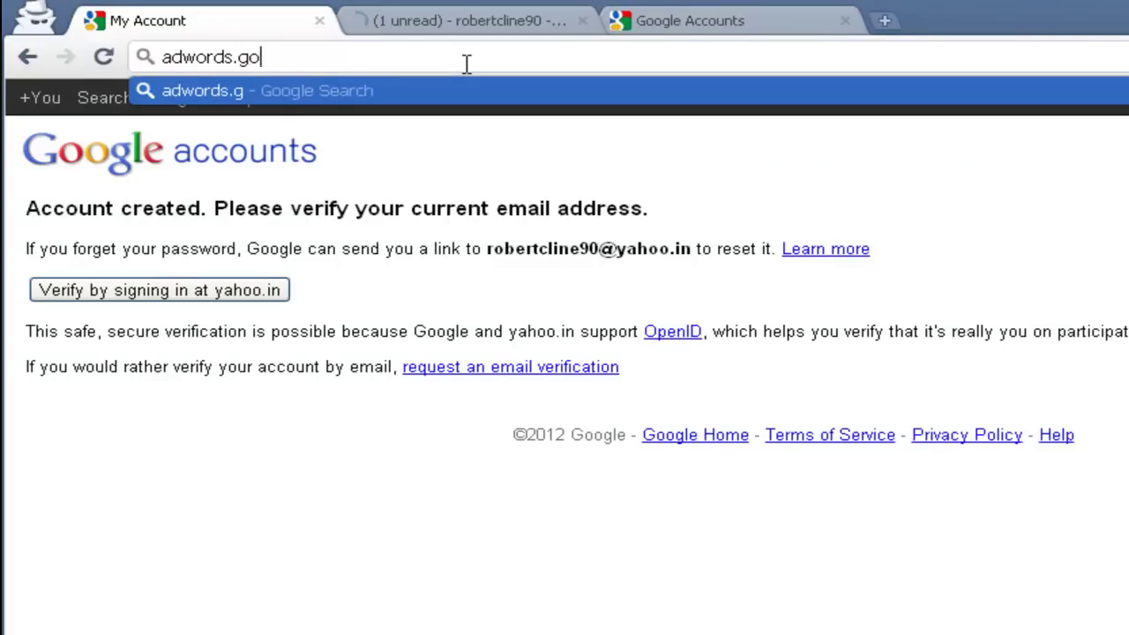
{"action": "type", "text": "om"}
{"action": "key", "text": "Return"}
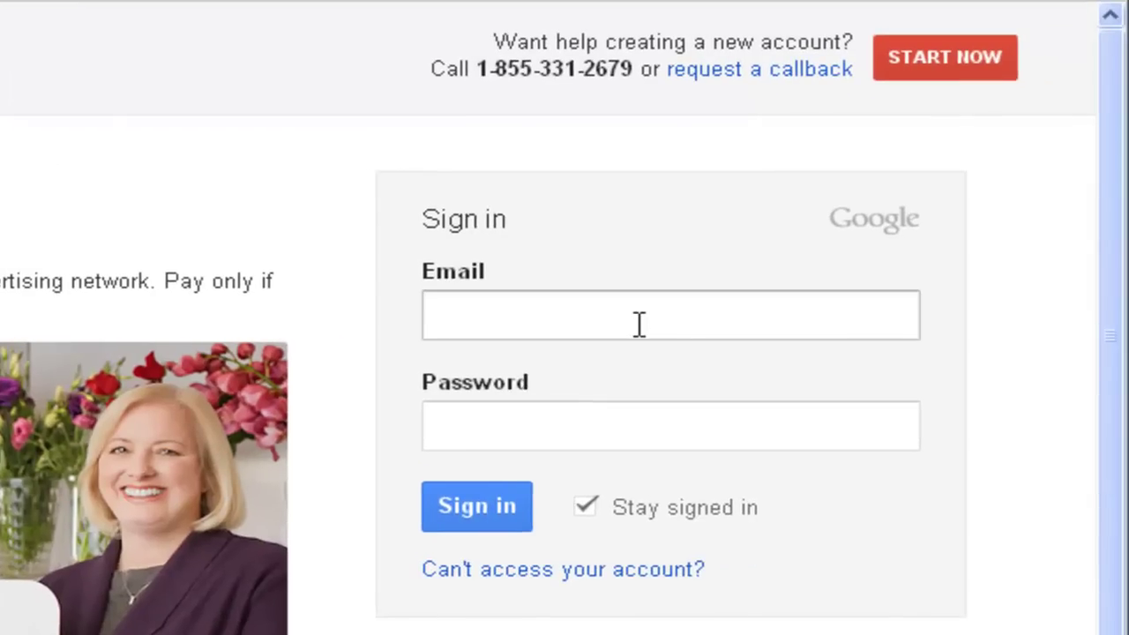
Sign in to AdWords with the account e-mail address and password
{"action": "left_click", "coordinate": [643, 323]}
{"action": "key", "text": "Tab"}
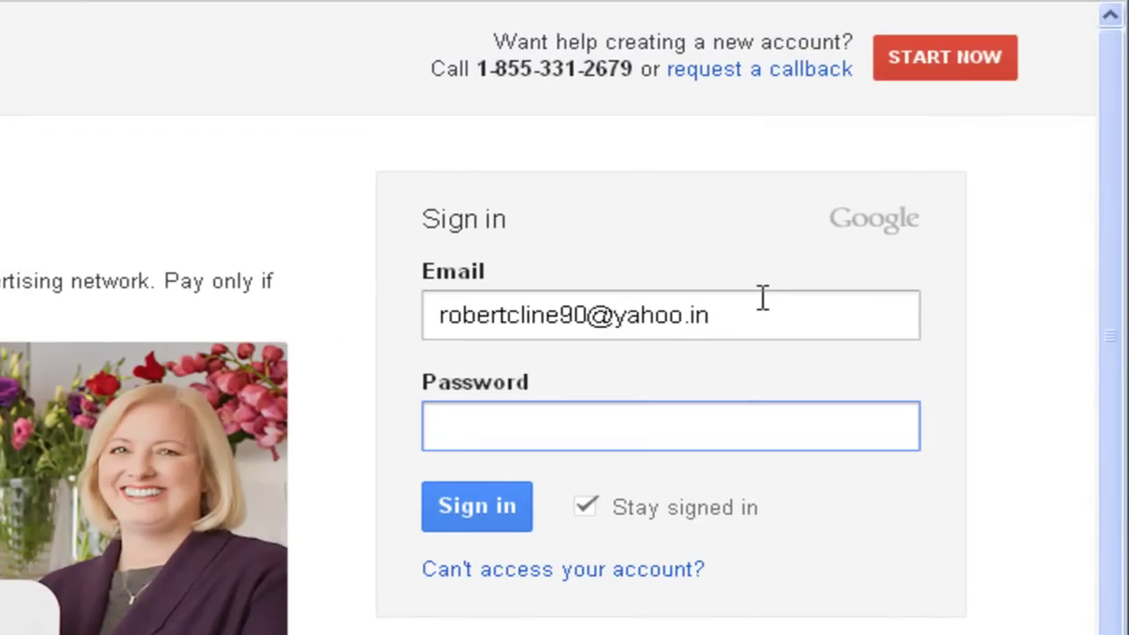
{"action": "left_click", "coordinate": [763, 298]}
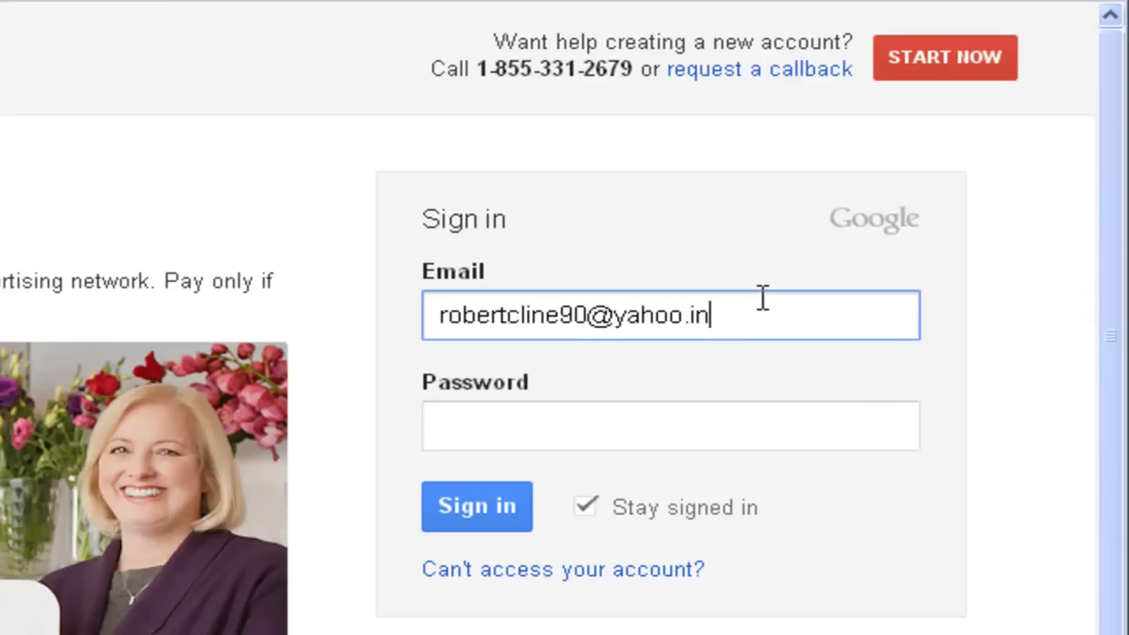
{"action": "key", "text": "Tab"}
{"action": "type", "text": "*******"}
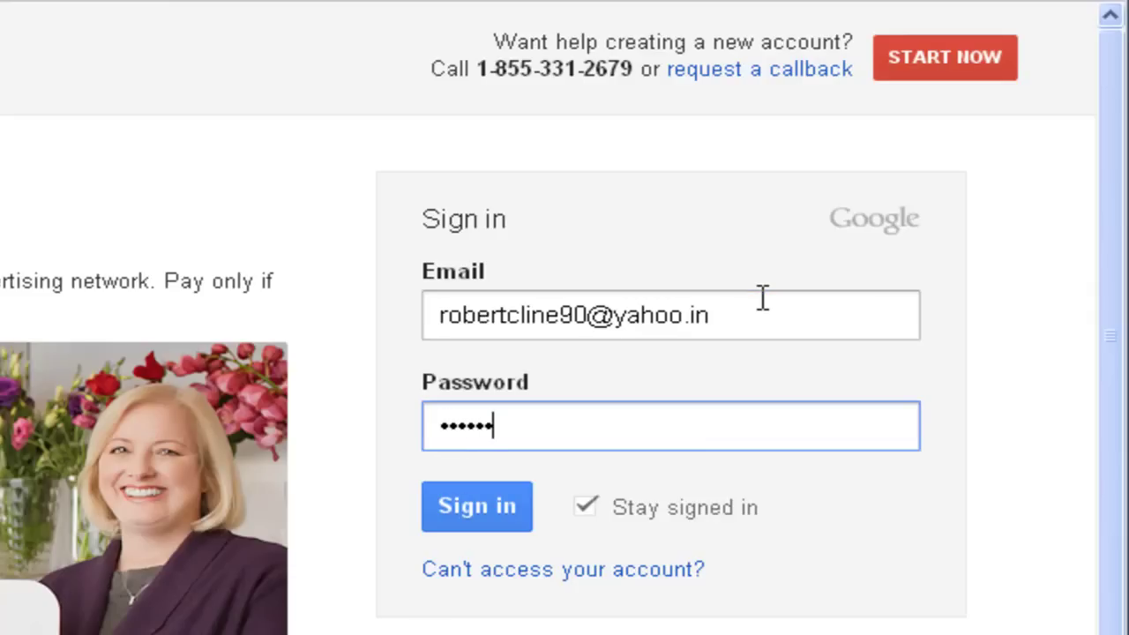
{"action": "type", "text": "**"}
{"action": "left_click", "coordinate": [484, 506]}
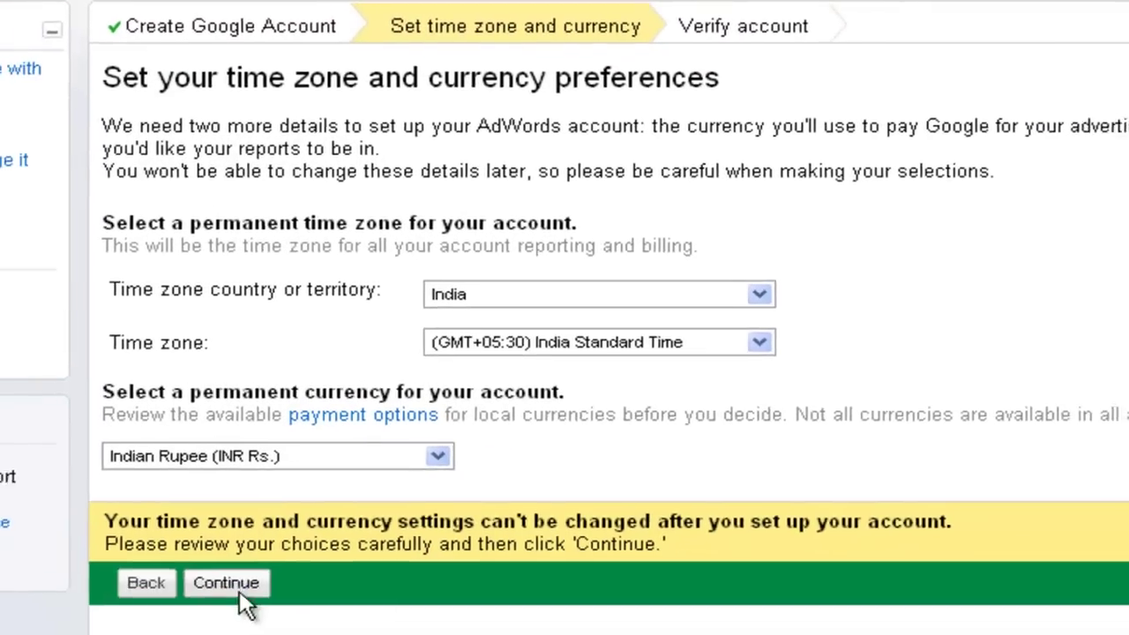
Keep India, India Standard Time (GMT+05:30) and Indian Rupee, and continue
{"action": "left_click", "coordinate": [250, 575]}
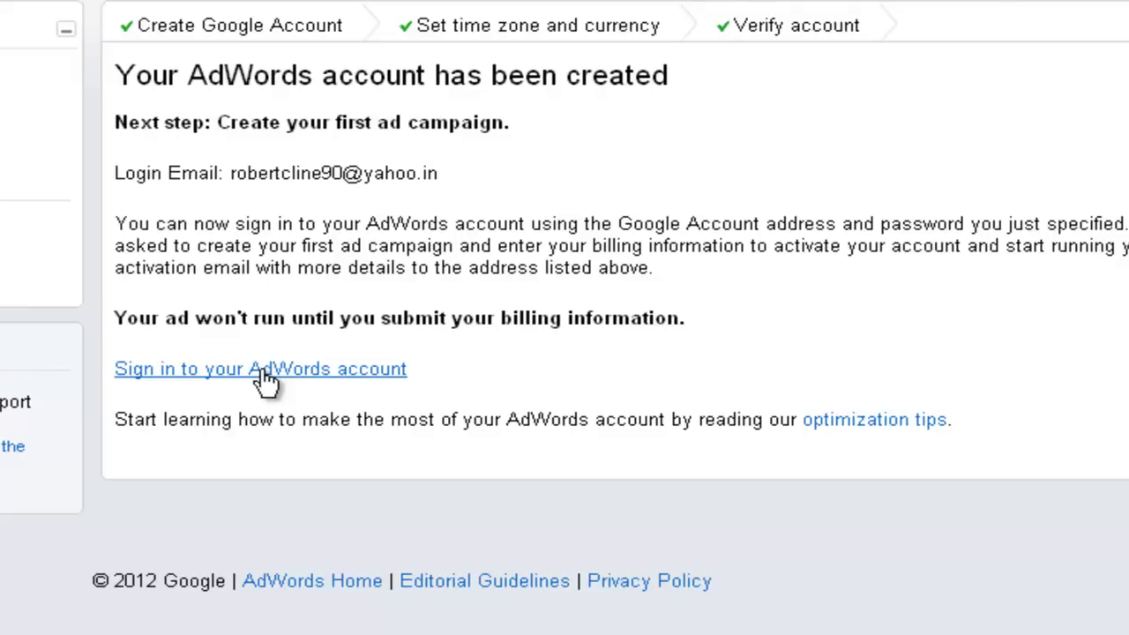
Use the 'Sign in to your AdWords account' link to reach the Campaigns page
{"action": "left_click", "coordinate": [263, 375]}
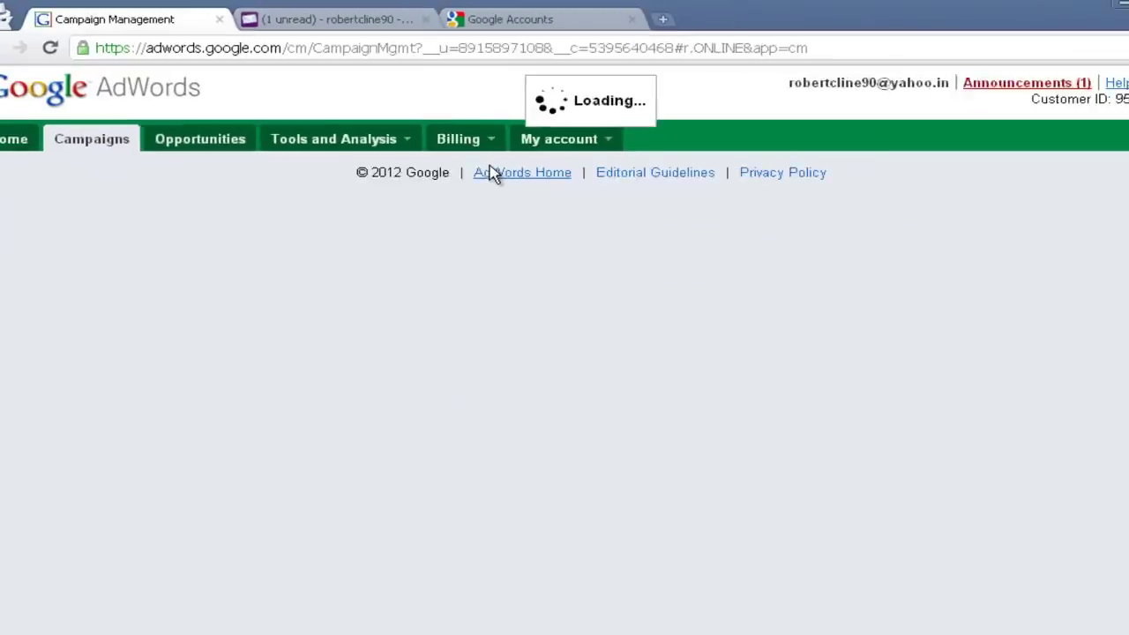
In Billing preferences, choose United States as the billing country and continue
{"action": "left_click", "coordinate": [477, 141]}
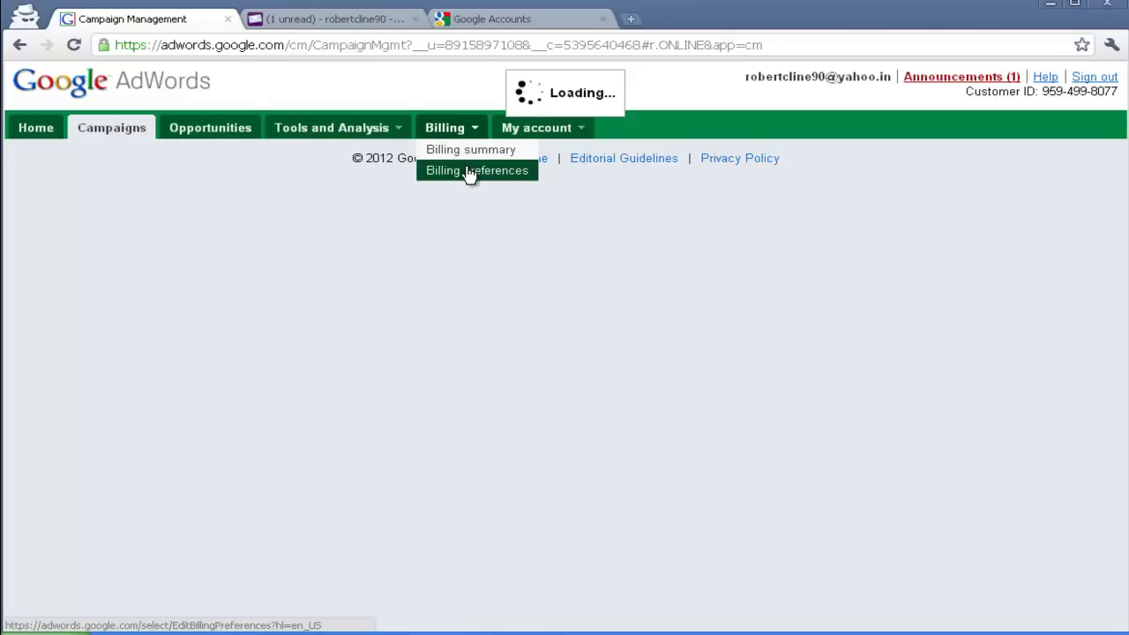
{"action": "left_click", "coordinate": [469, 171]}
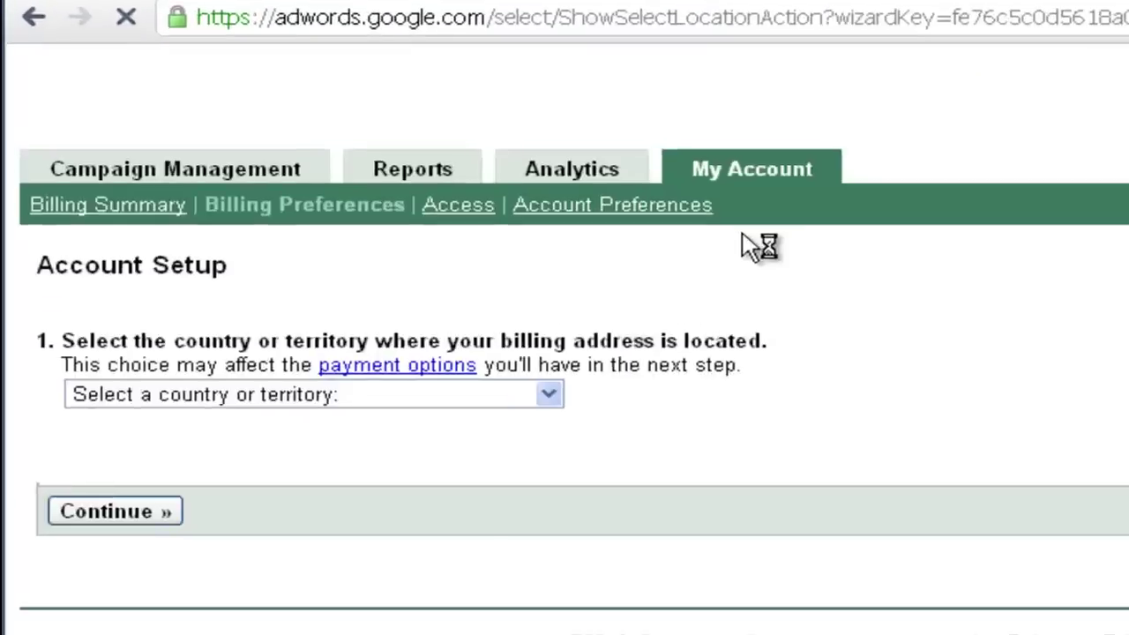
{"action": "left_click", "coordinate": [335, 394]}
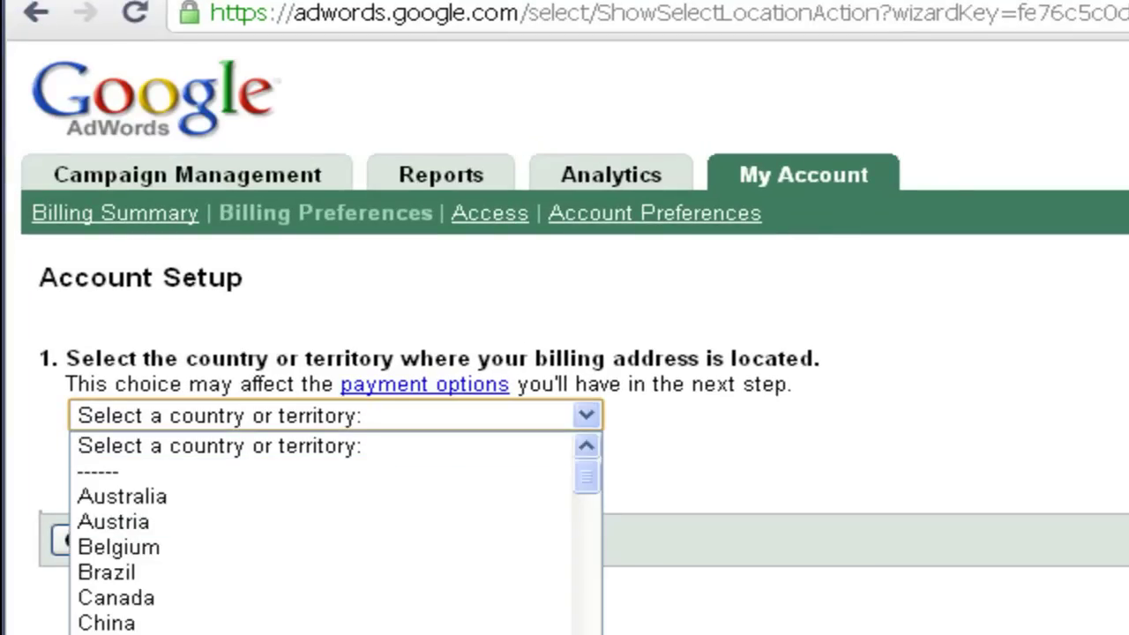
{"action": "key", "text": "f"}
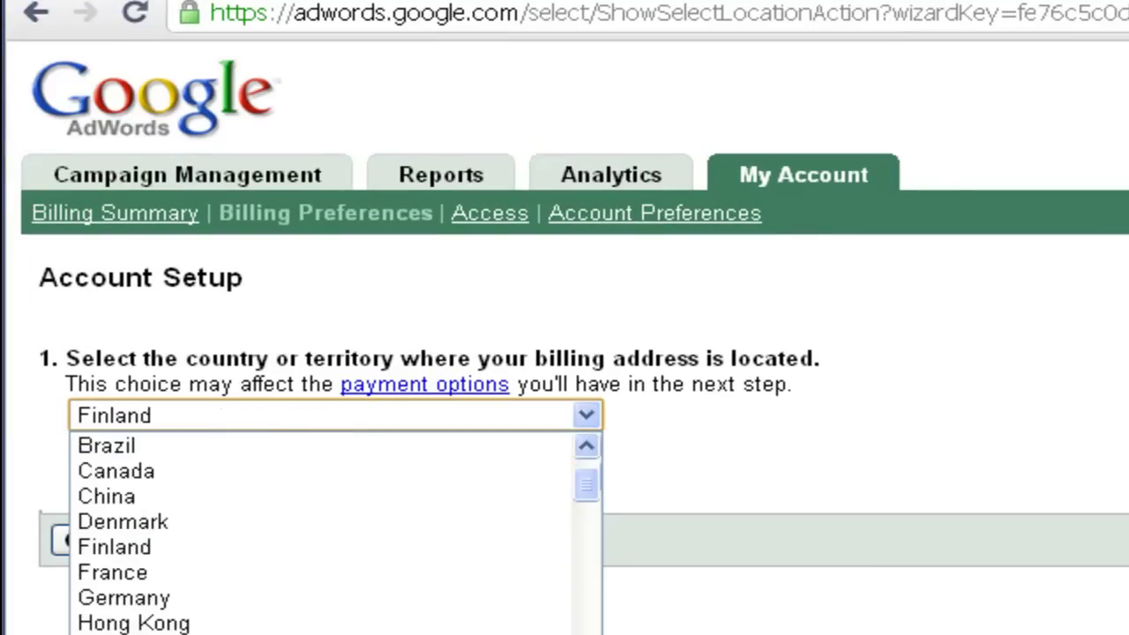
{"action": "key", "text": "Return"}
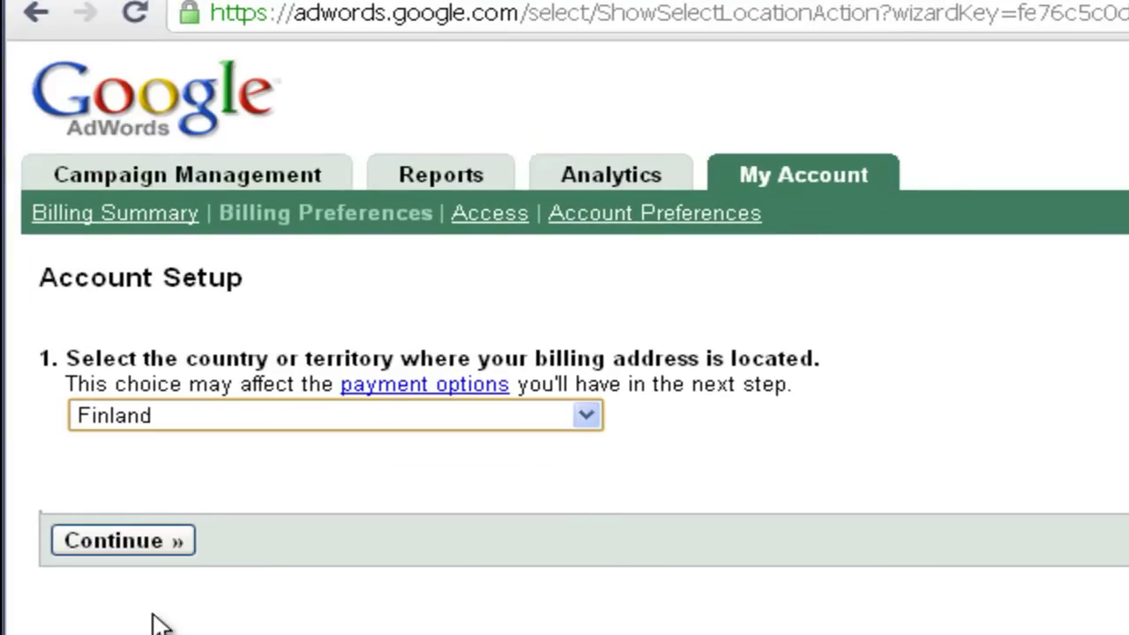
{"action": "key", "text": "u"}
{"action": "key", "text": "Down"}
{"action": "key", "text": "Down"}
{"action": "key", "text": "Down"}
{"action": "key", "text": "Down"}
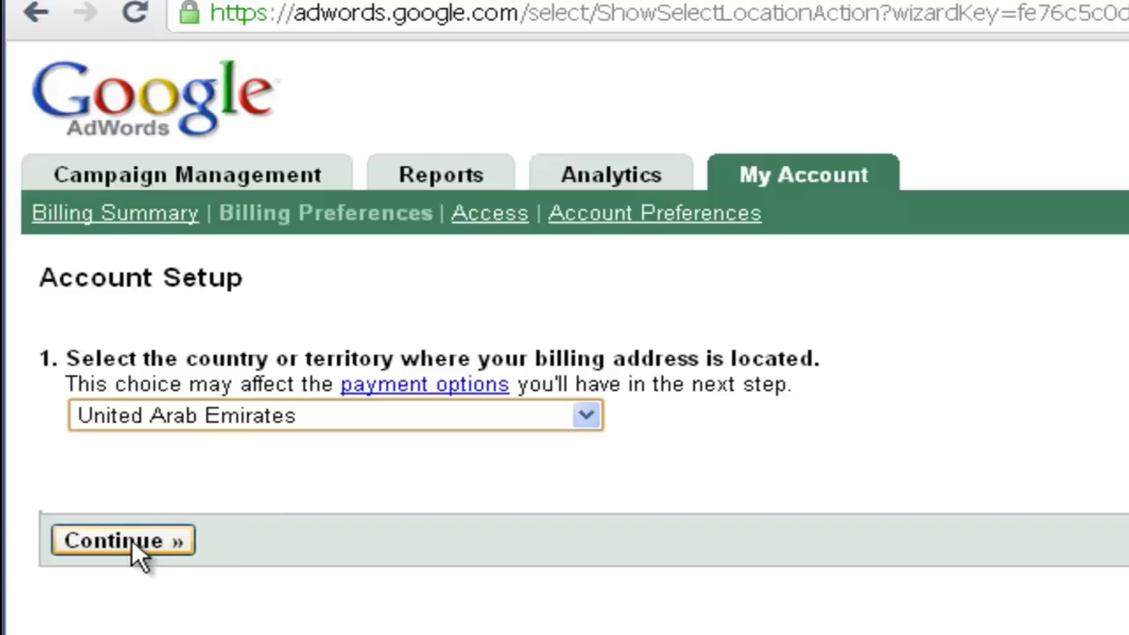
{"action": "left_click", "coordinate": [128, 545]}
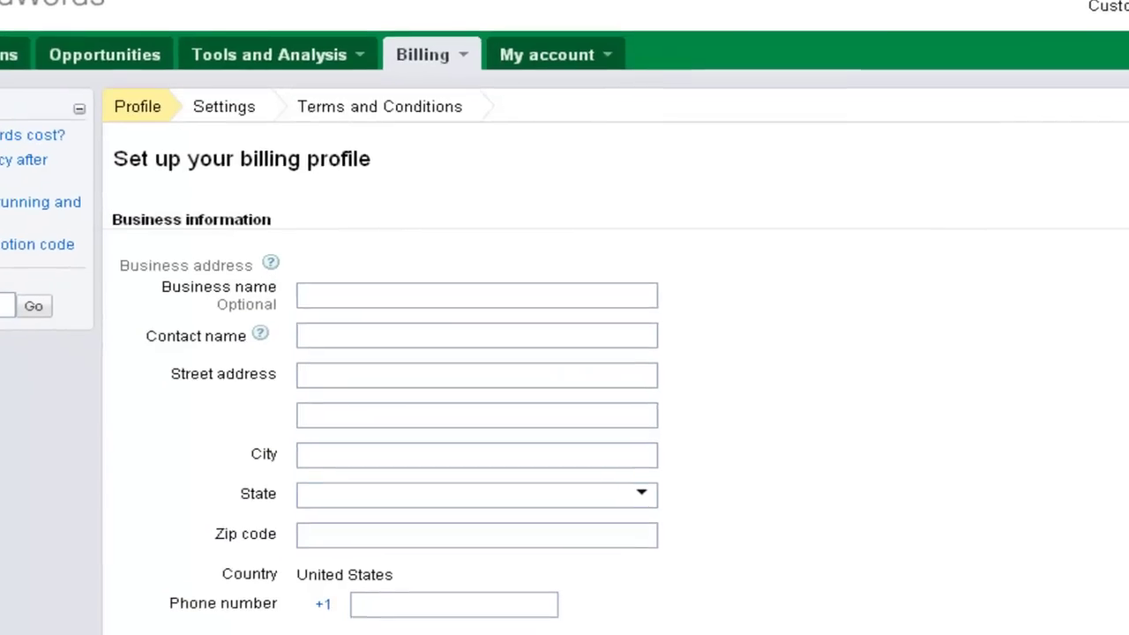
Open a new blank incognito tab beside the AdWords billing form
{"action": "key", "text": "ctrl+t"}
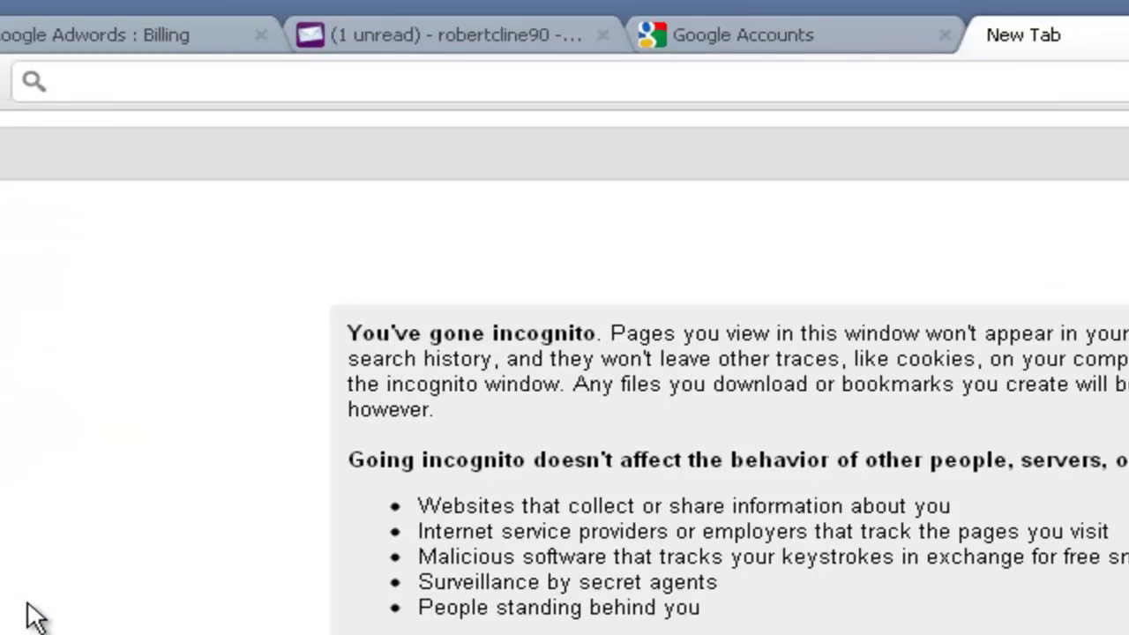
Load fakenamegenerator.com, keep a United States identity, and select the generated name
{"action": "type", "text": "fakena me"}
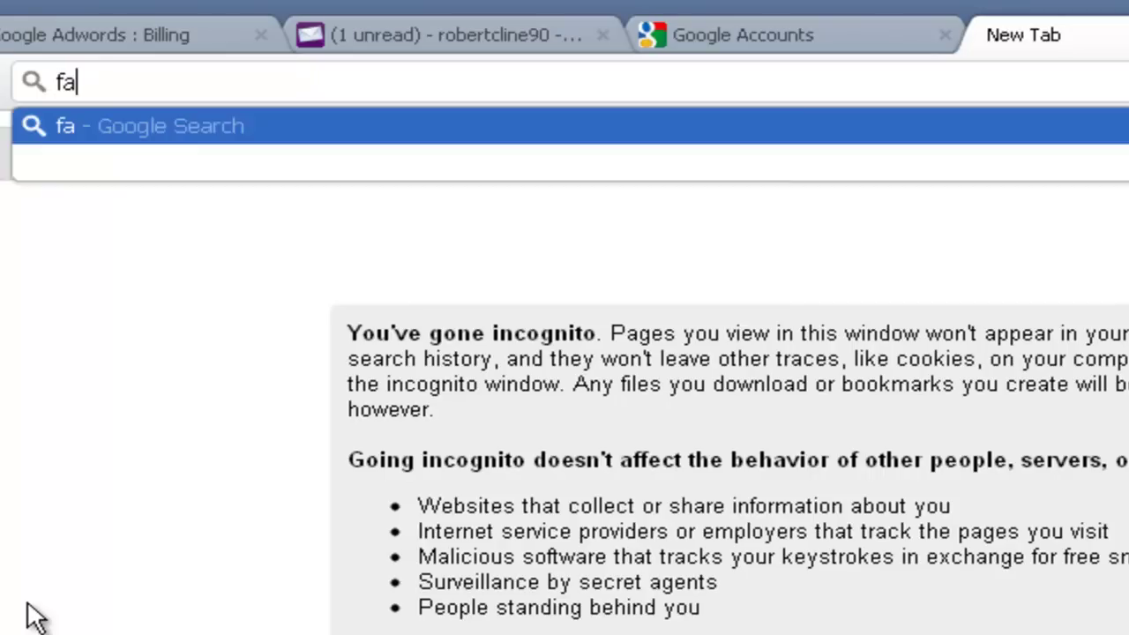
{"action": "key", "text": "BackSpace"}
{"action": "key", "text": "BackSpace"}
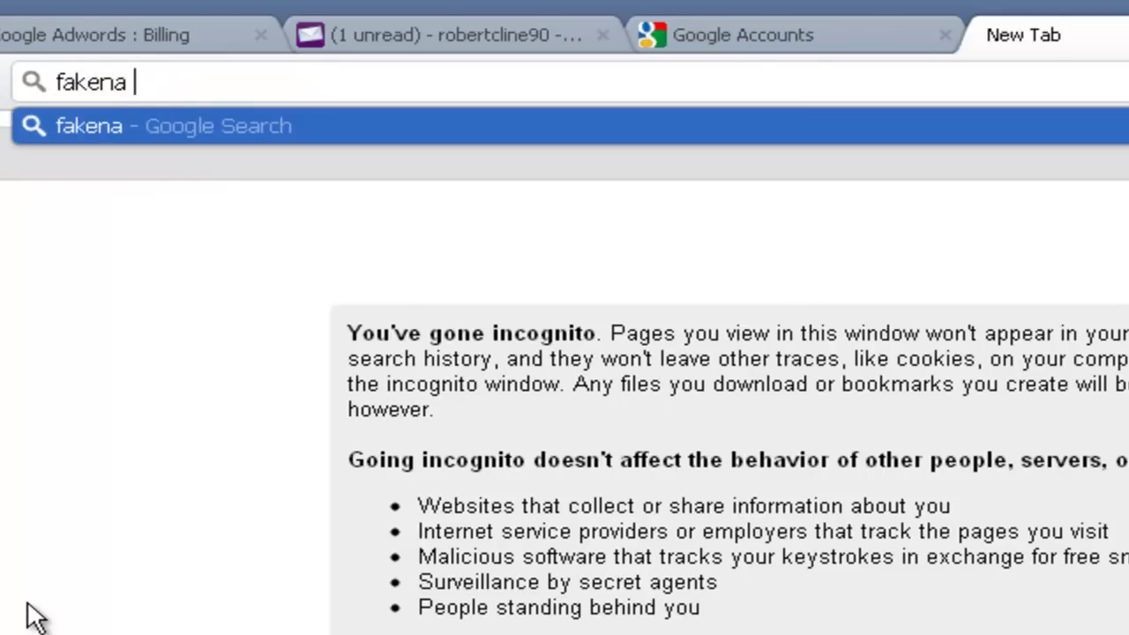
{"action": "type", "text": "megenerato"}
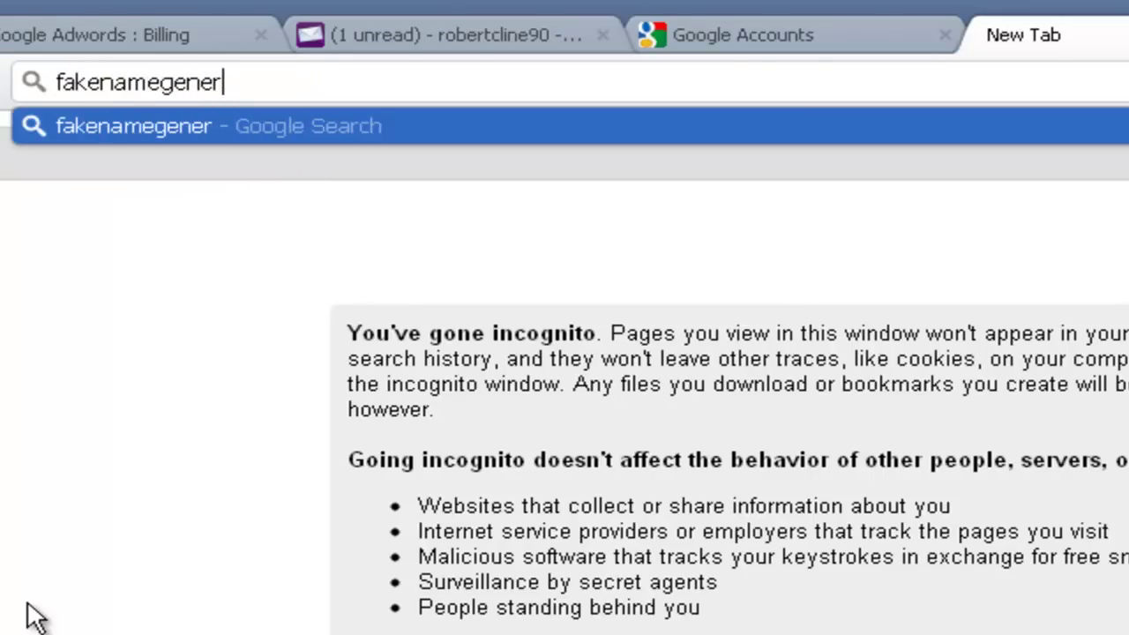
{"action": "type", "text": "r"}
{"action": "key", "text": "Return"}
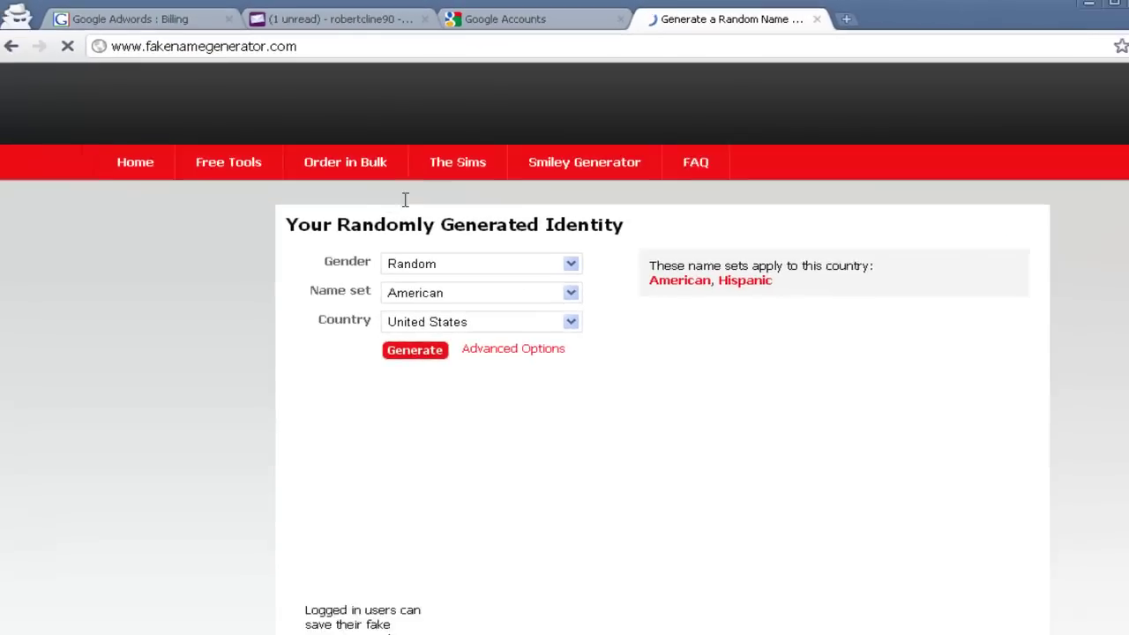
{"action": "scroll", "coordinate": [456, 221], "scroll_direction": "down", "scroll_amount": 2}
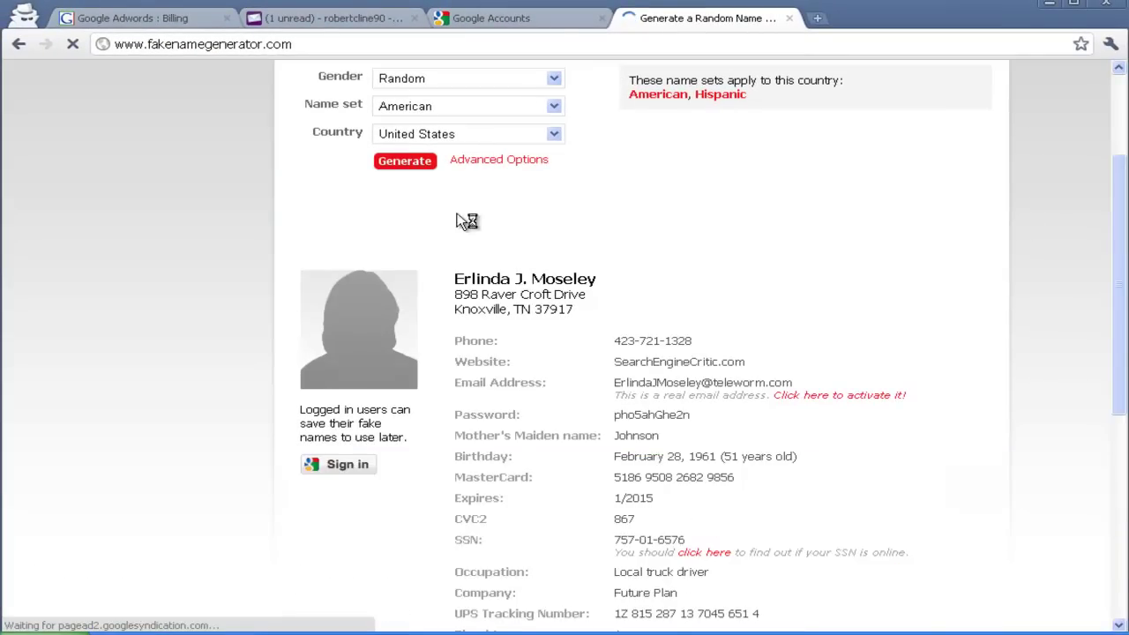
{"action": "left_click", "coordinate": [457, 135]}
{"action": "left_click", "coordinate": [459, 136]}
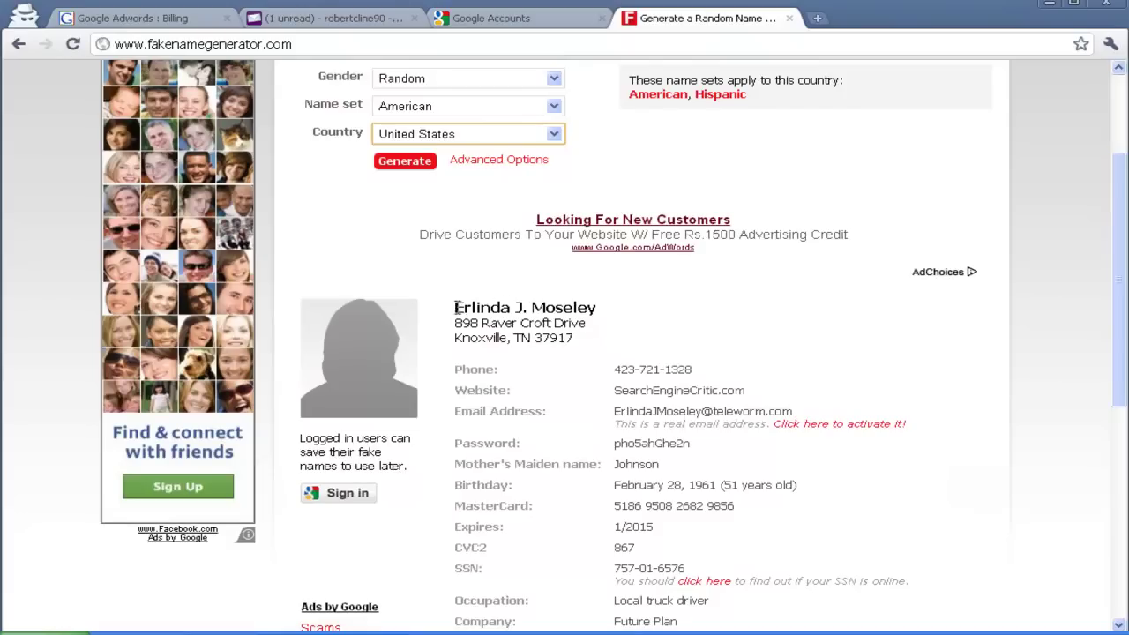
{"action": "left_click_drag", "start_coordinate": [452, 311], "coordinate": [676, 316]}
{"action": "key", "text": "ctrl+c"}
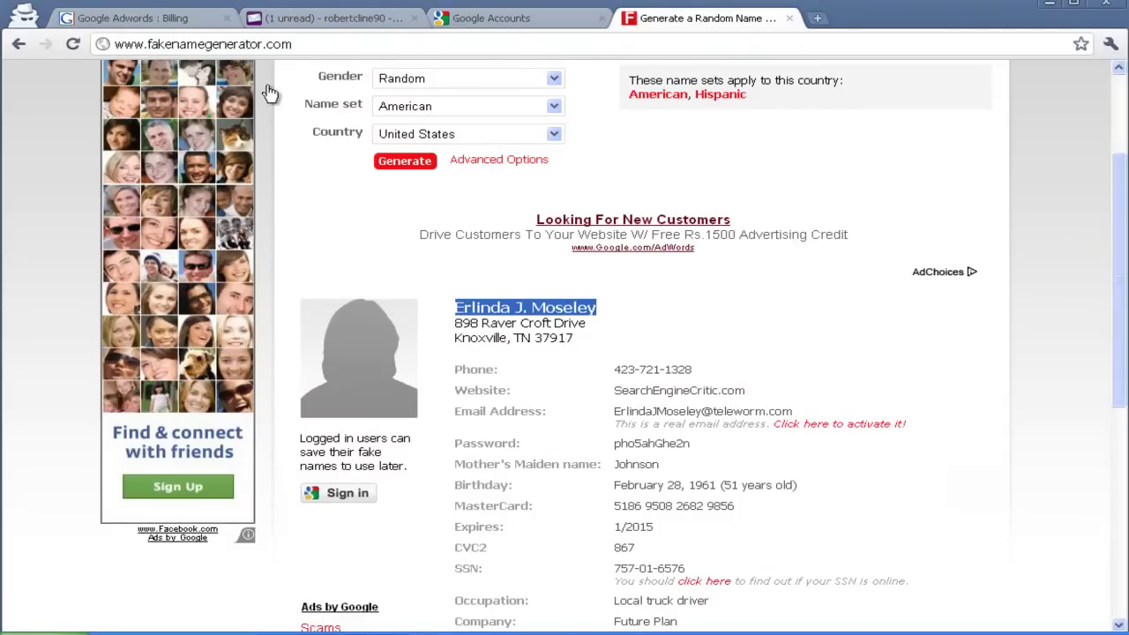
{"action": "left_click", "coordinate": [141, 18]}
Paste the generated name into the Business name and Contact name fields
{"action": "left_click", "coordinate": [423, 309]}
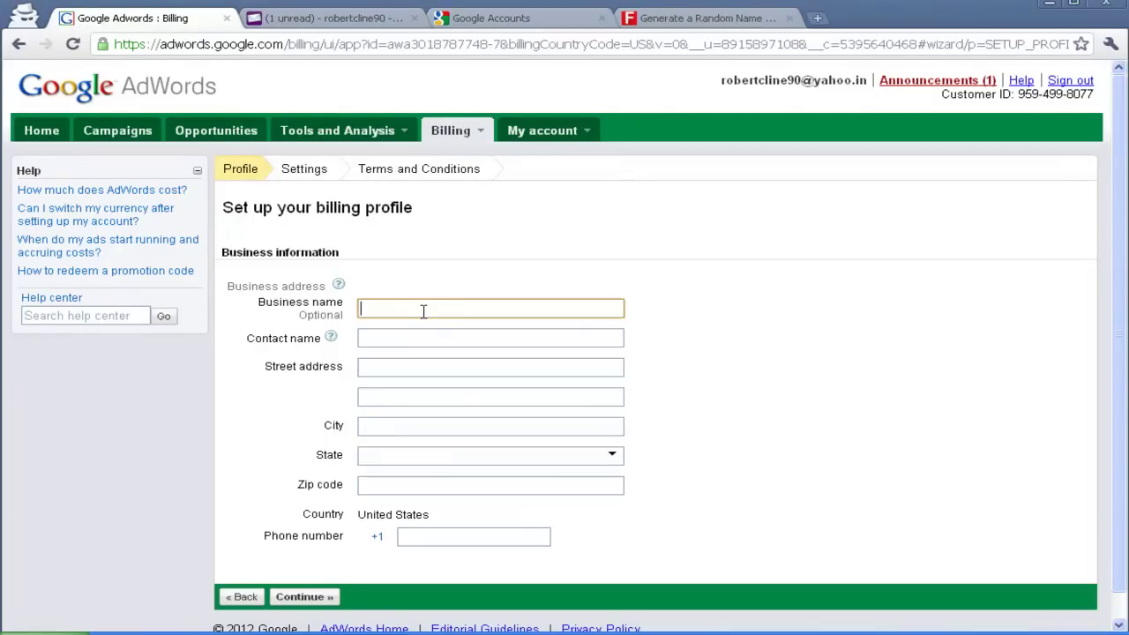
{"action": "key", "text": "ctrl+v"}
{"action": "left_click", "coordinate": [420, 337]}
{"action": "key", "text": "ctrl+v"}
Copy the generated street address into the billing form's first address line
{"action": "left_click", "coordinate": [674, 20]}
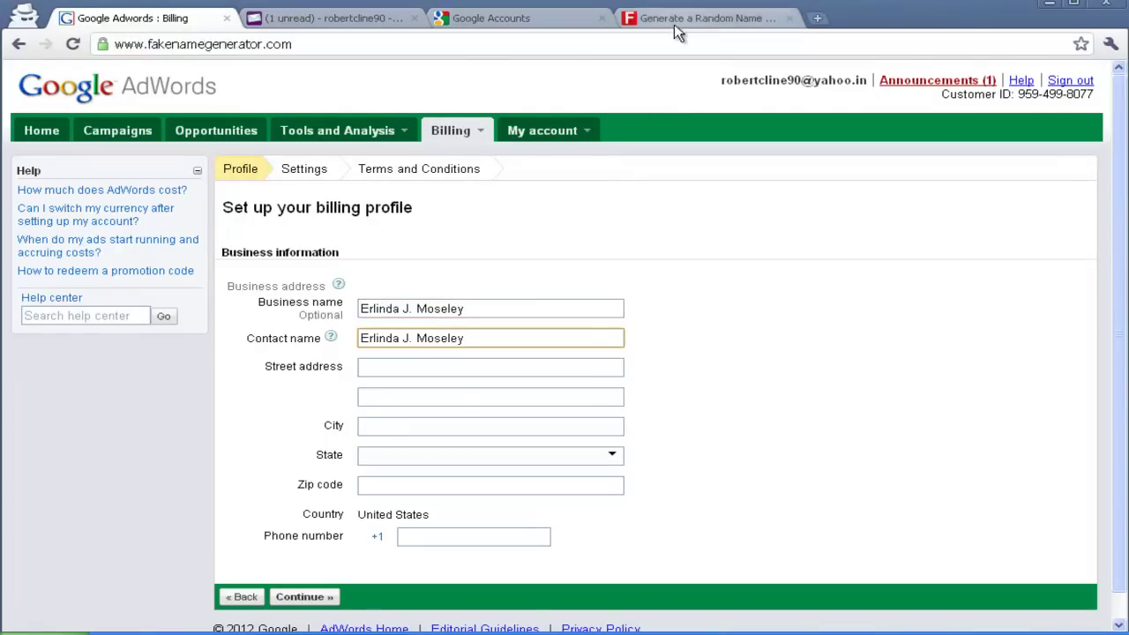
{"action": "left_click_drag", "start_coordinate": [457, 323], "coordinate": [591, 324]}
{"action": "triple_click", "coordinate": [591, 325]}
{"action": "key", "text": "ctrl+c"}
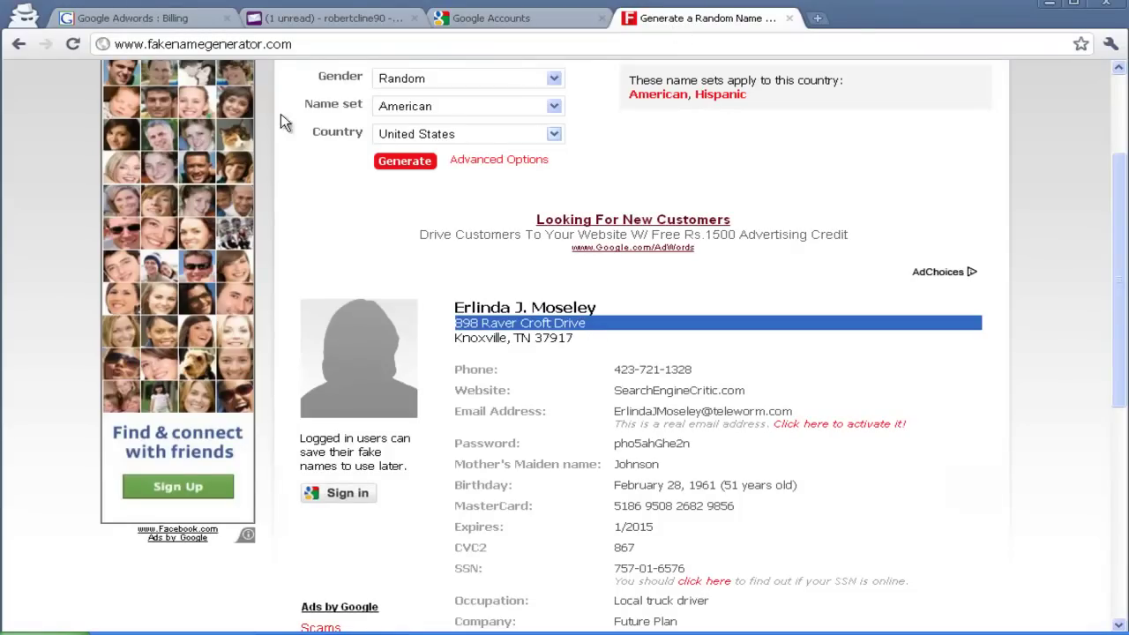
{"action": "left_click", "coordinate": [200, 26]}
{"action": "left_click", "coordinate": [444, 356]}
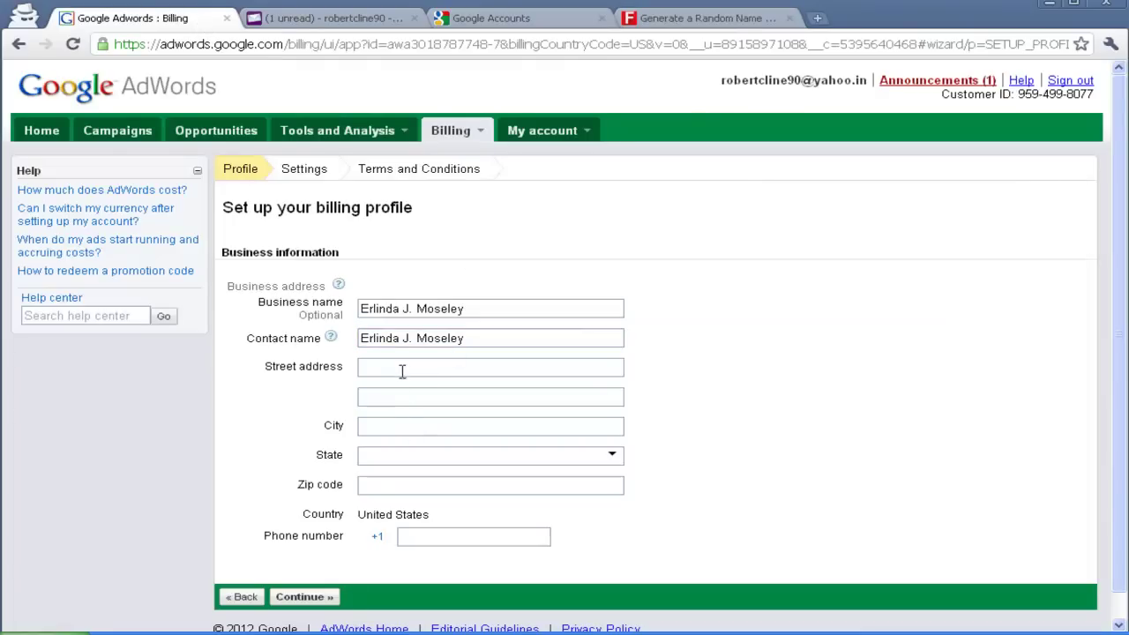
{"action": "left_click", "coordinate": [401, 371]}
{"action": "key", "text": "ctrl+v"}
{"action": "left_click", "coordinate": [410, 398]}
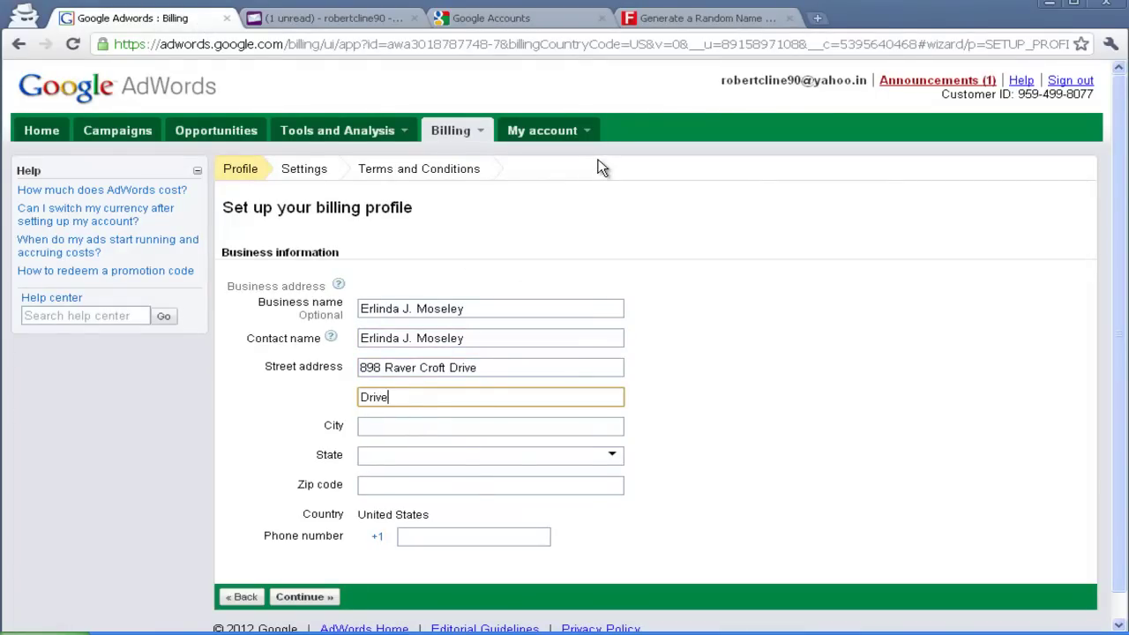
{"action": "key", "text": "Tab"}
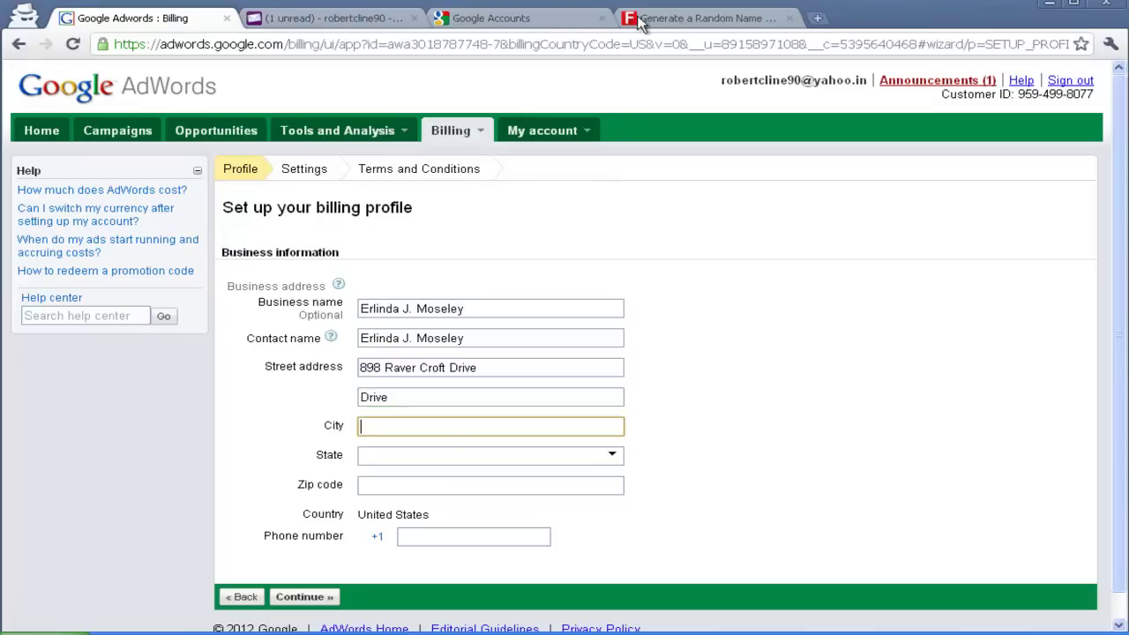
Copy the generated city into the City field and select the state abbreviation
{"action": "left_click", "coordinate": [701, 18]}
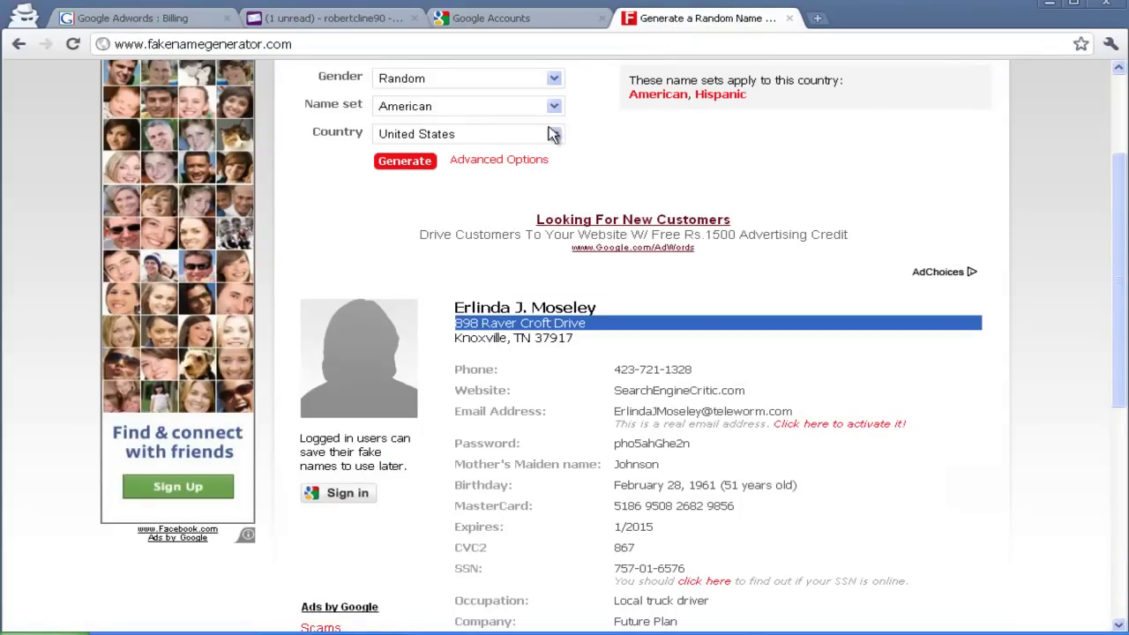
{"action": "double_click", "coordinate": [468, 339]}
{"action": "key", "text": "ctrl+c"}
{"action": "left_click", "coordinate": [181, 16]}
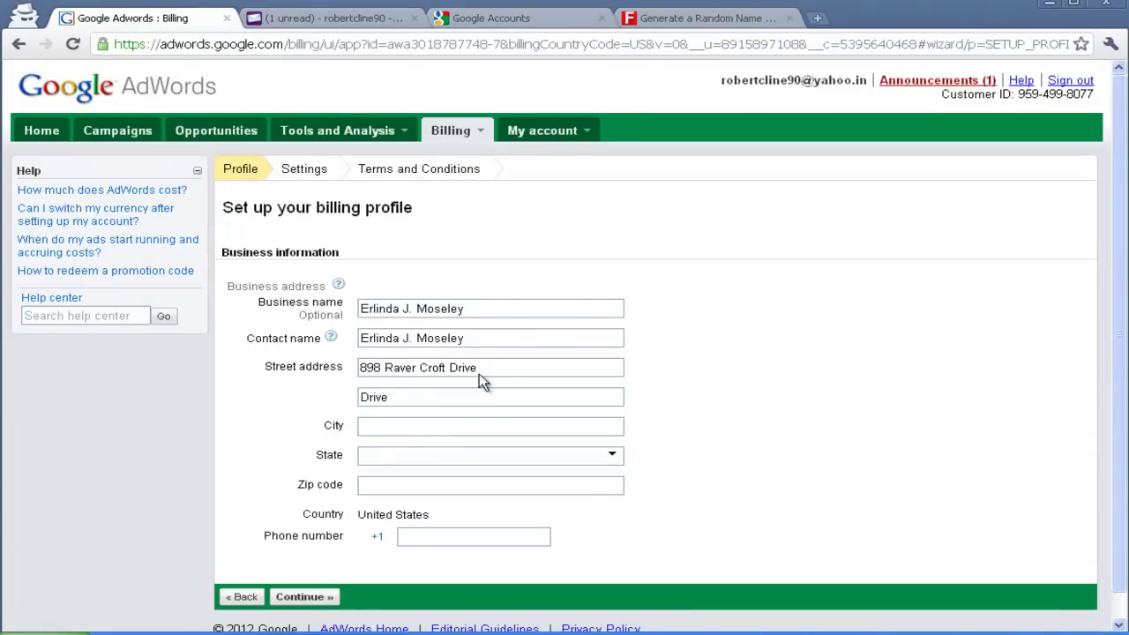
{"action": "left_click", "coordinate": [446, 428]}
{"action": "key", "text": "ctrl+v"}
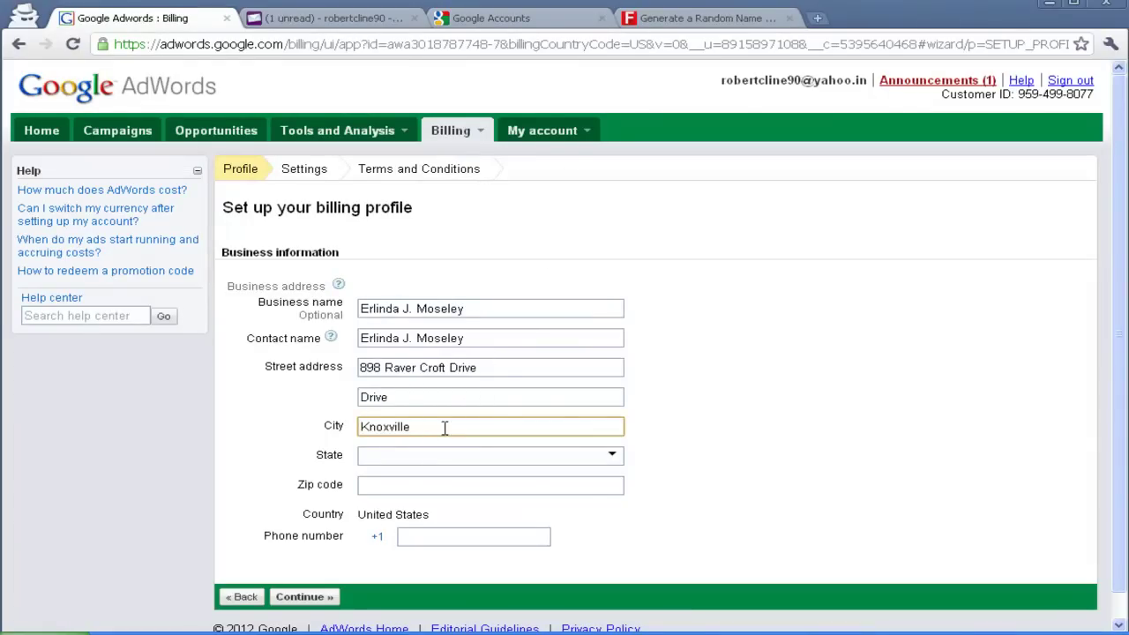
{"action": "key", "text": "Tab"}
{"action": "left_click", "coordinate": [679, 25]}
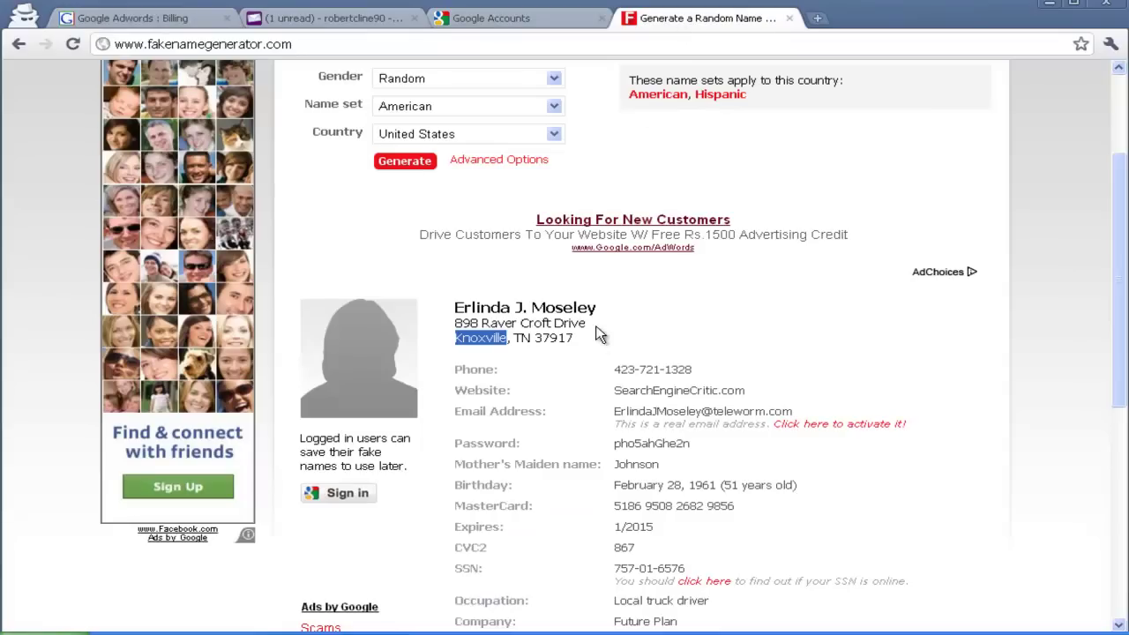
{"action": "left_click_drag", "start_coordinate": [522, 339], "coordinate": [539, 340]}
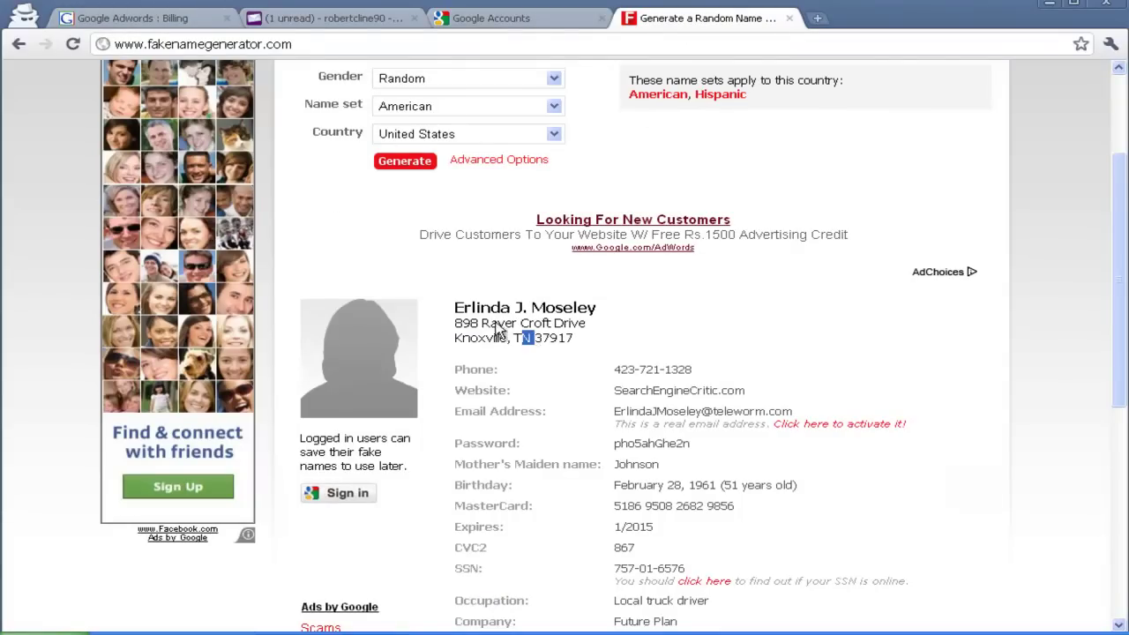
Search 'US TN' in a new private tab to confirm TN means Tennessee
{"action": "key", "text": "ctrl+t"}
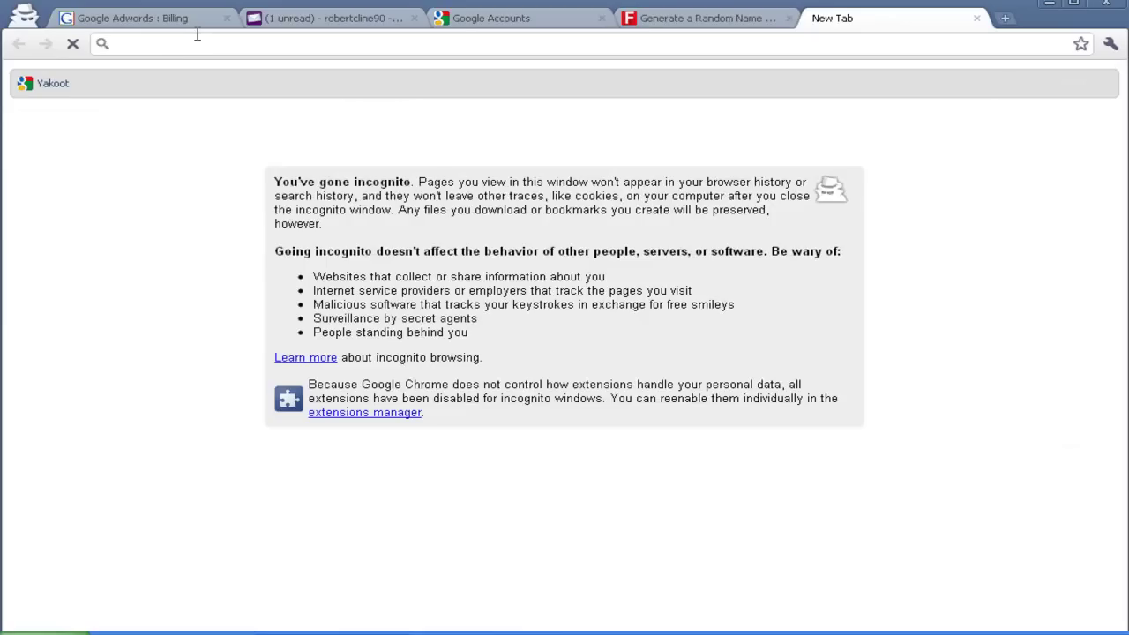
{"action": "type", "text": "US TN"}
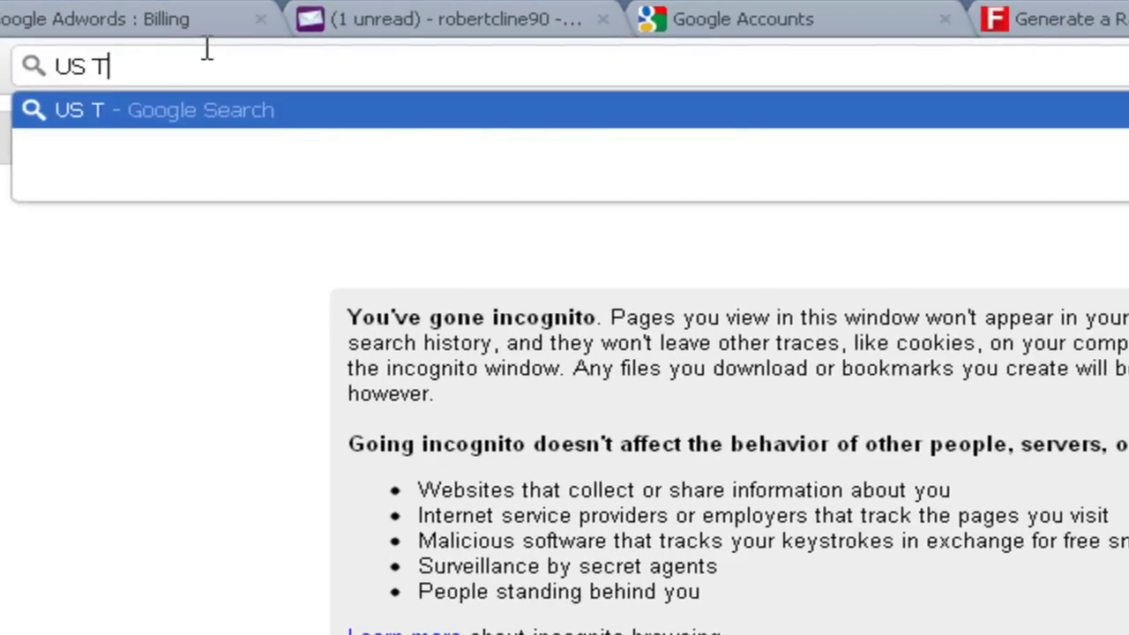
{"action": "key", "text": "Return"}
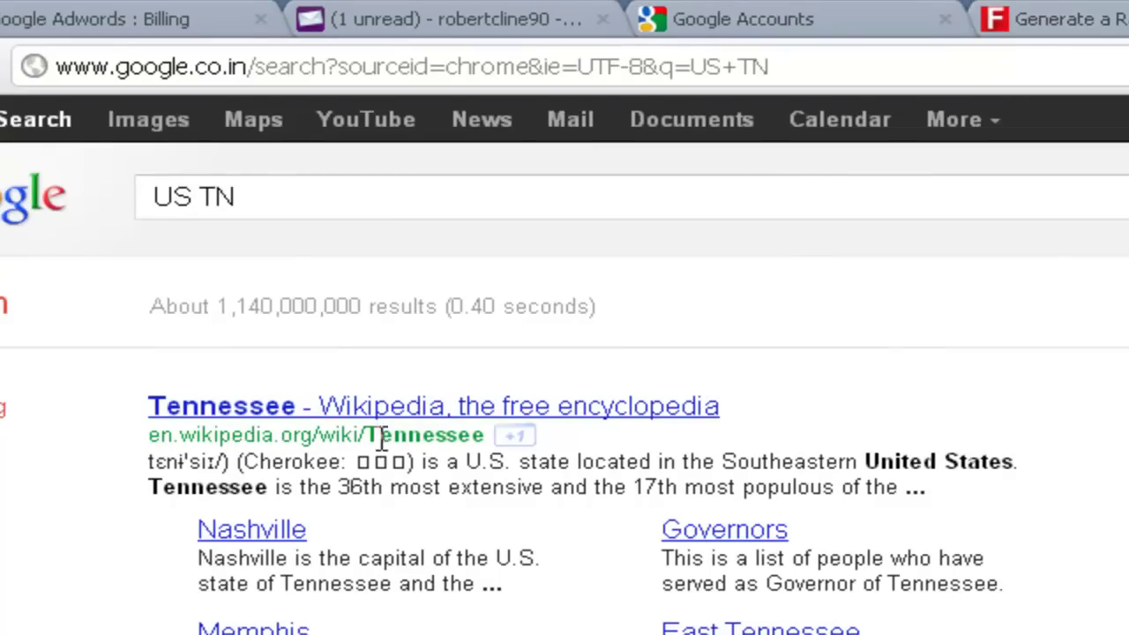
{"action": "mouse_move", "coordinate": [380, 441]}
{"action": "left_mouse_down"}
{"action": "mouse_move", "coordinate": [503, 439]}
{"action": "mouse_move", "coordinate": [370, 440]}
{"action": "left_mouse_up"}
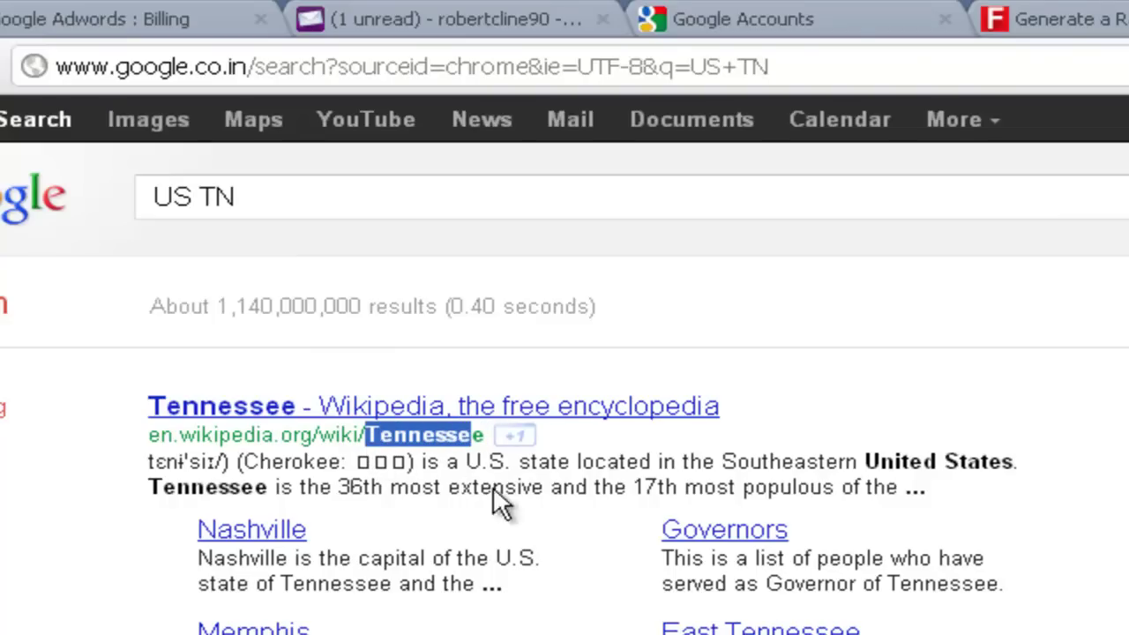
{"action": "left_click", "coordinate": [107, 26]}
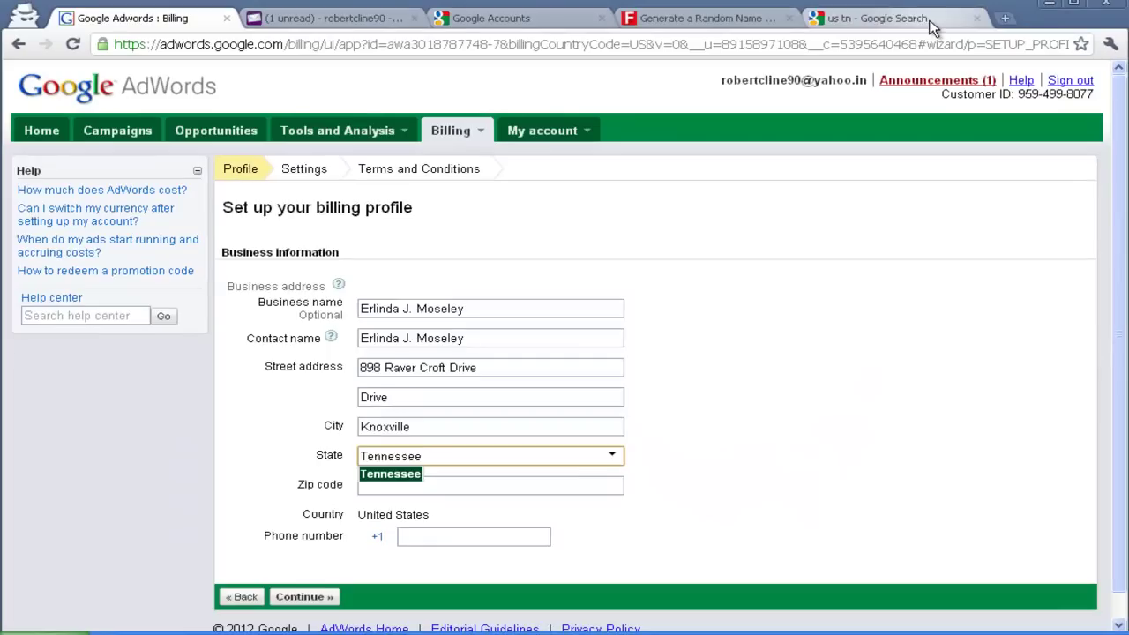
Close the search tab, keep Tennessee as the state, and paste the fake zip code
{"action": "left_click", "coordinate": [957, 18]}
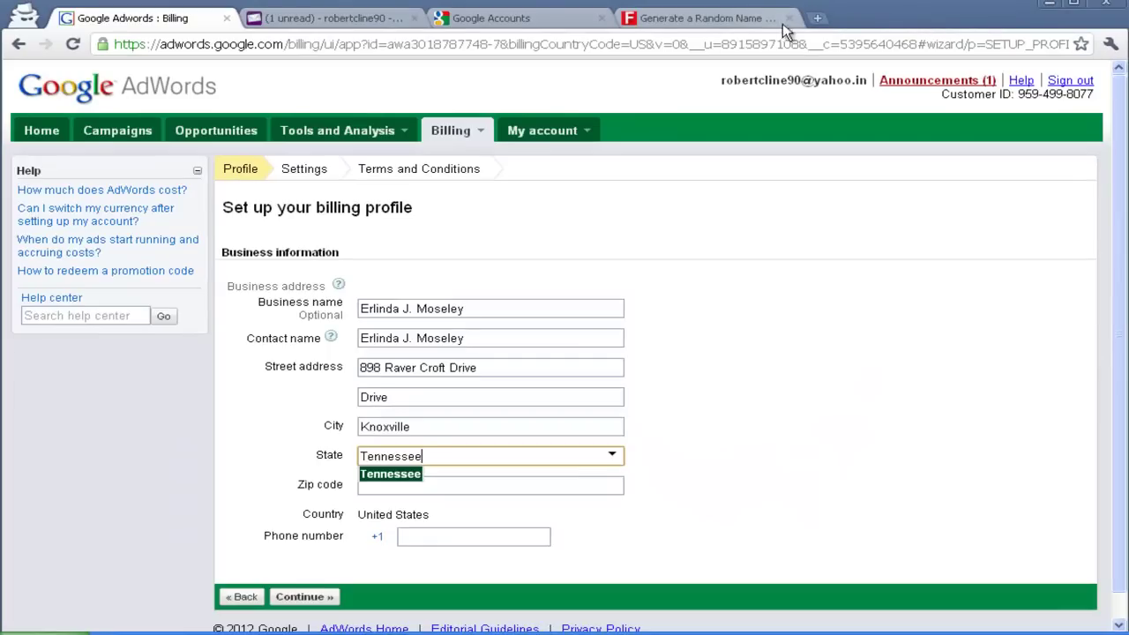
{"action": "key", "text": "Tab"}
{"action": "left_click", "coordinate": [732, 17]}
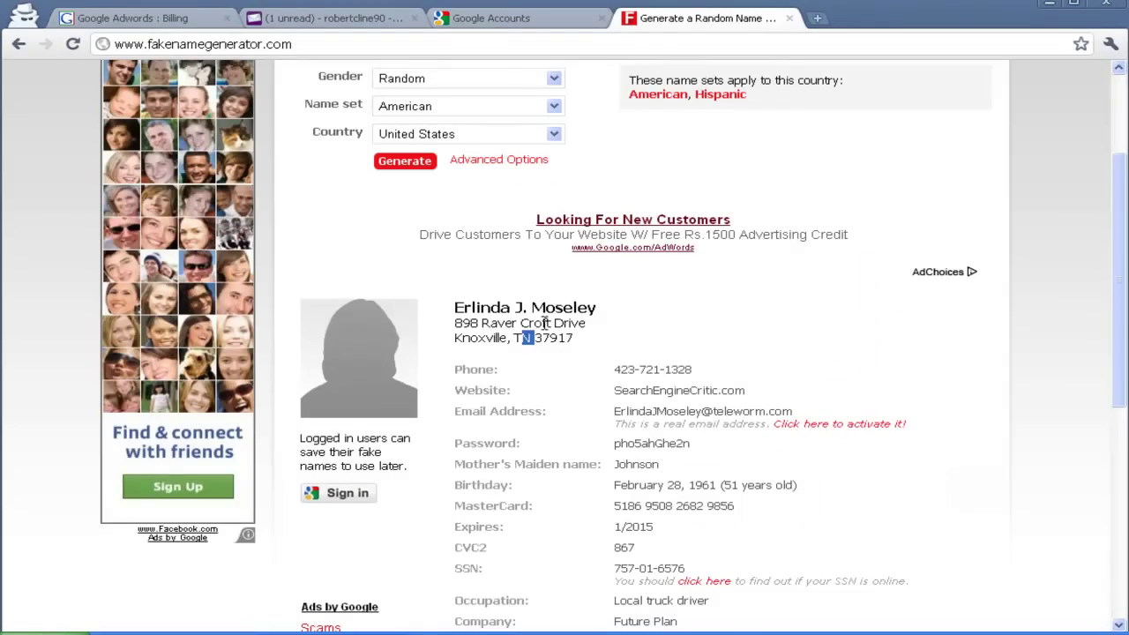
{"action": "left_click", "coordinate": [536, 340]}
{"action": "left_click_drag", "start_coordinate": [535, 339], "coordinate": [578, 337]}
{"action": "key", "text": "ctrl+c"}
{"action": "left_click", "coordinate": [184, 19]}
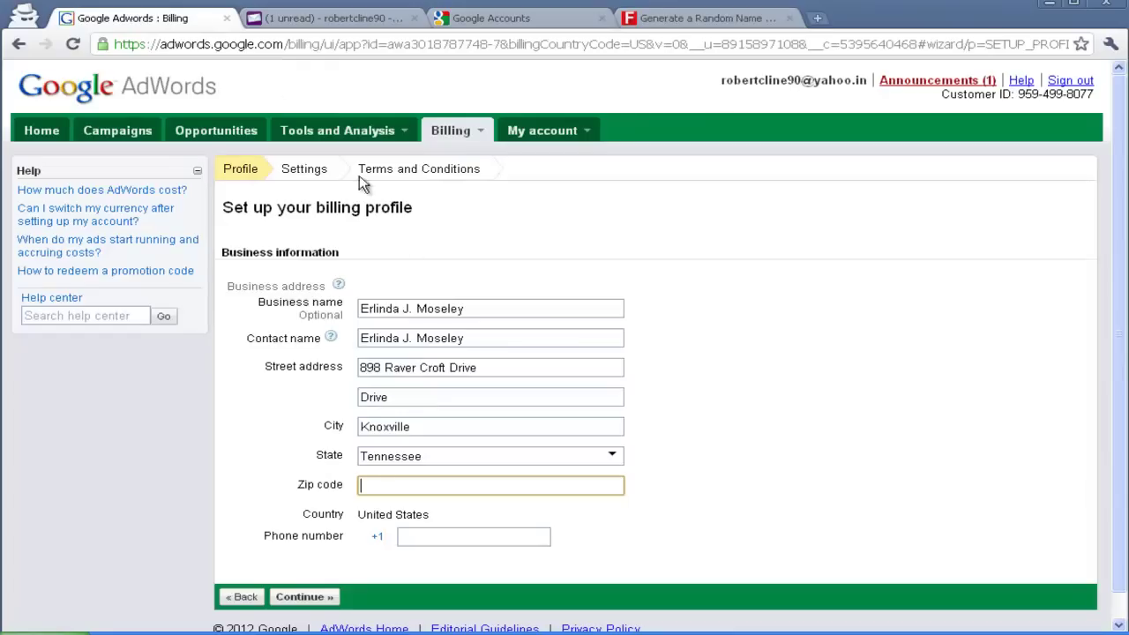
{"action": "key", "text": "ctrl+v"}
{"action": "key", "text": "Tab"}
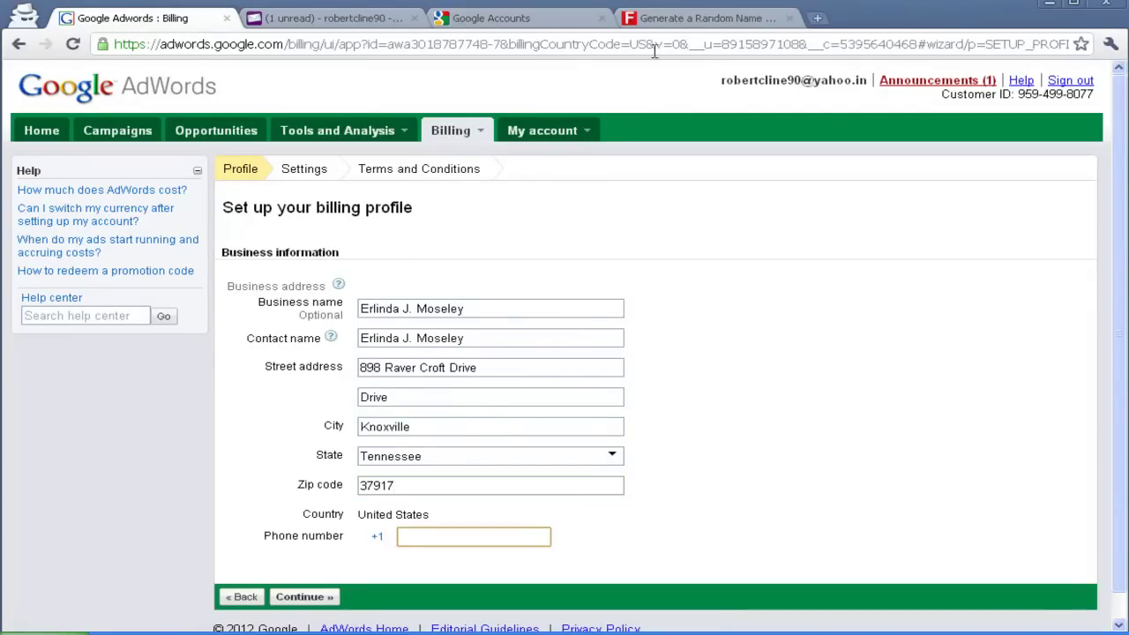
Copy the fake phone number into the Phone number field and submit the business information
{"action": "left_click", "coordinate": [705, 18]}
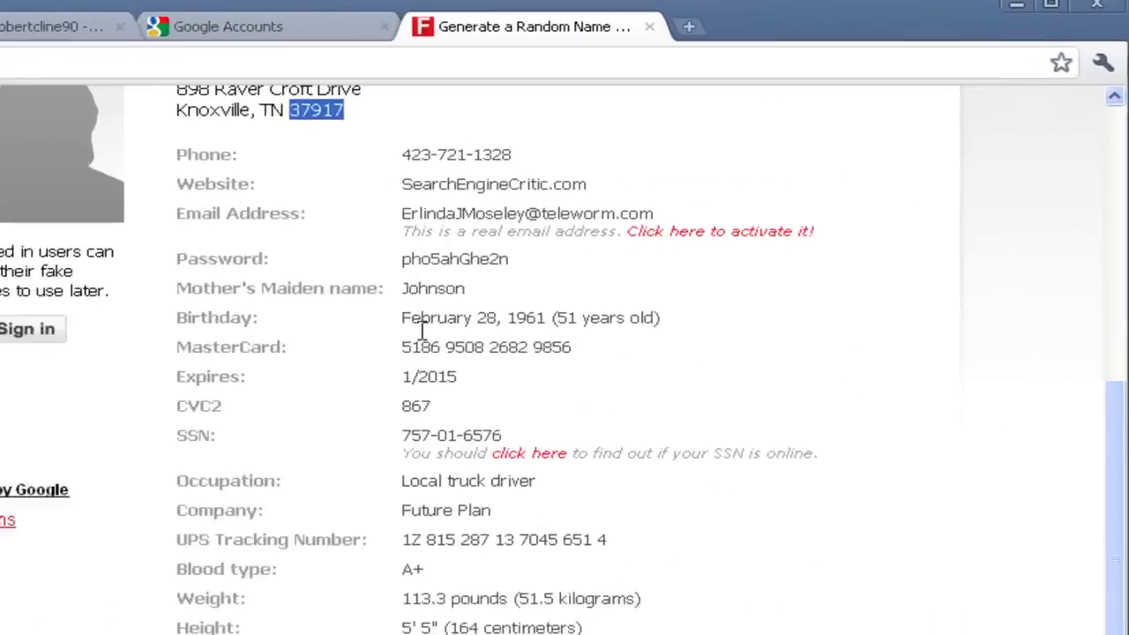
{"action": "left_click_drag", "start_coordinate": [610, 367], "coordinate": [685, 366]}
{"action": "left_click", "coordinate": [355, 207]}
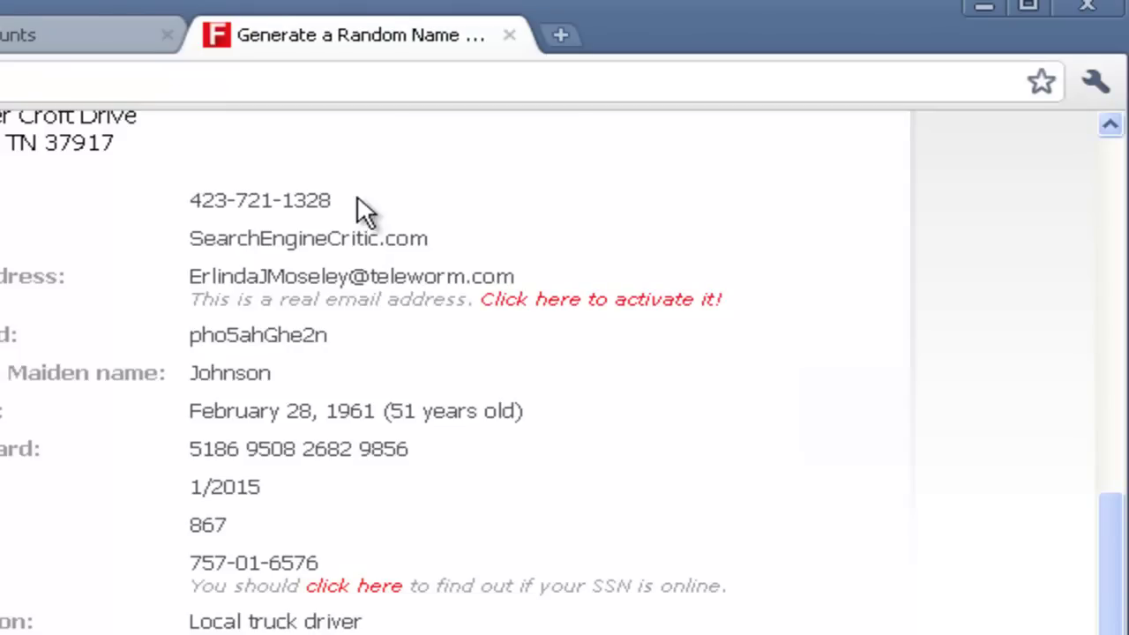
{"action": "left_click_drag", "start_coordinate": [193, 194], "coordinate": [328, 201]}
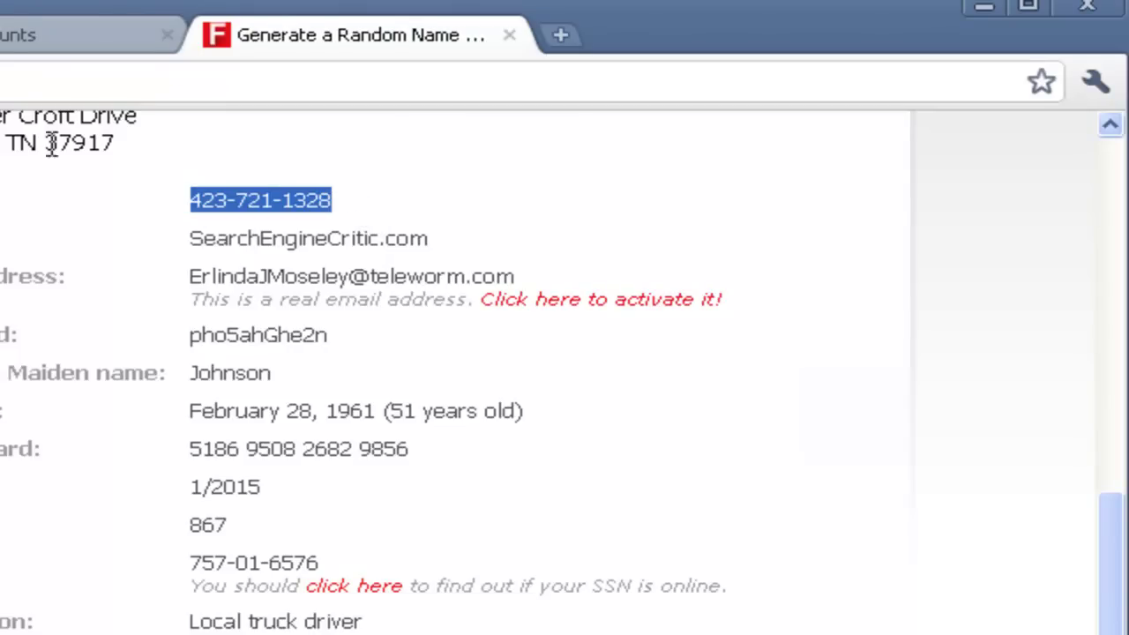
{"action": "key", "text": "ctrl+c"}
{"action": "key", "text": "ctrl+shift+Tab"}
{"action": "key", "text": "ctrl+v"}
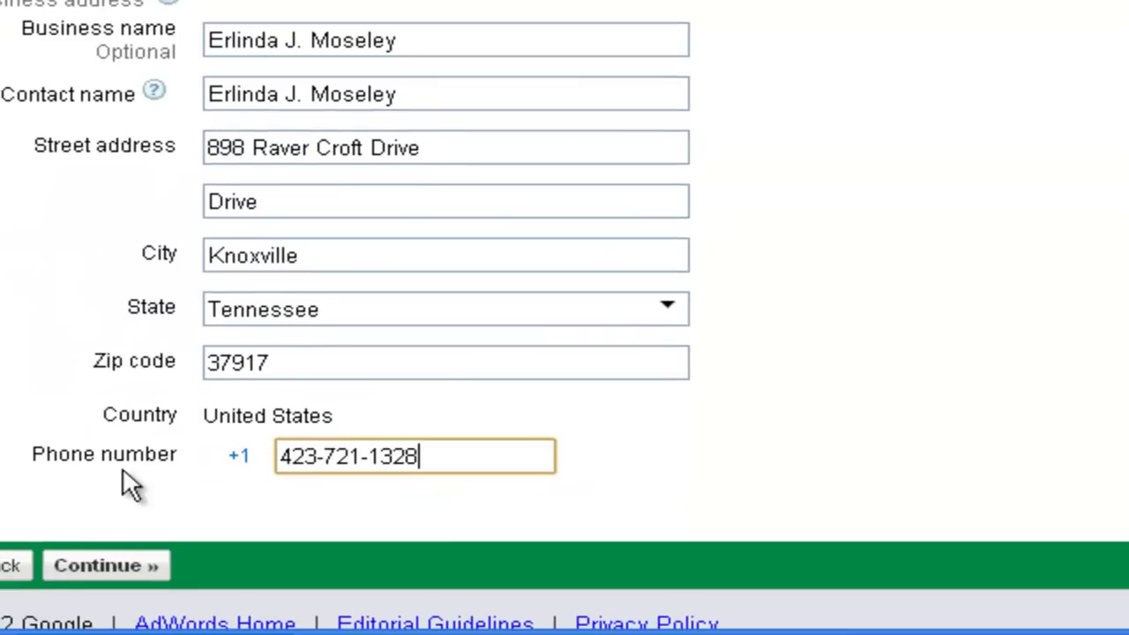
{"action": "left_click", "coordinate": [114, 571]}
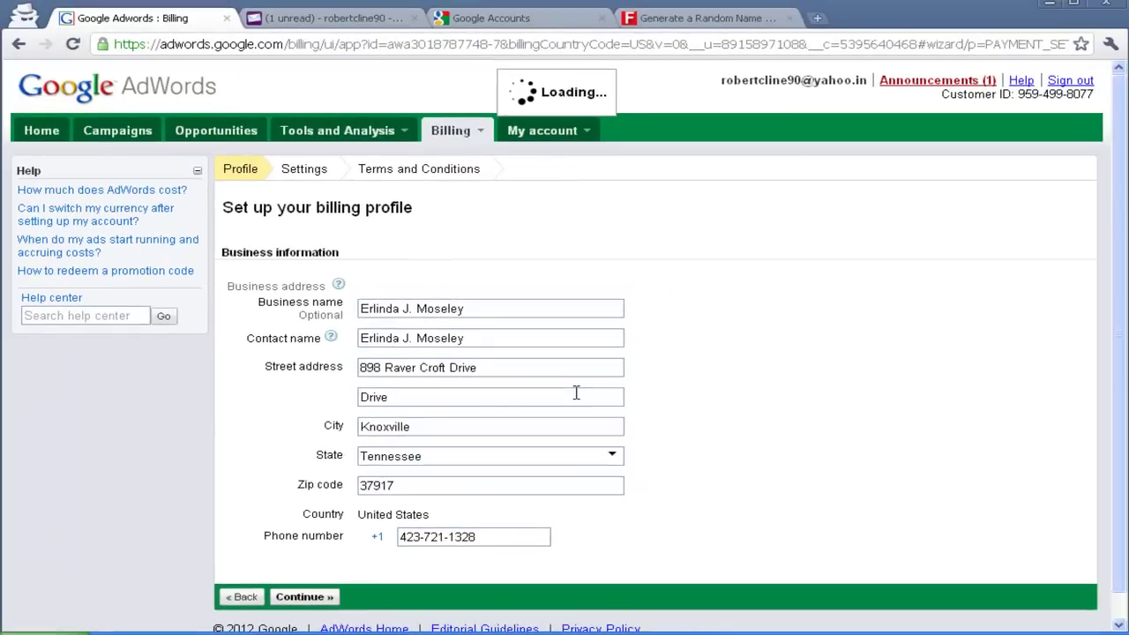
Select Manual payments instead of automatic payments on the billing settings page
{"action": "scroll", "coordinate": [579, 398], "scroll_direction": "down", "scroll_amount": 8}
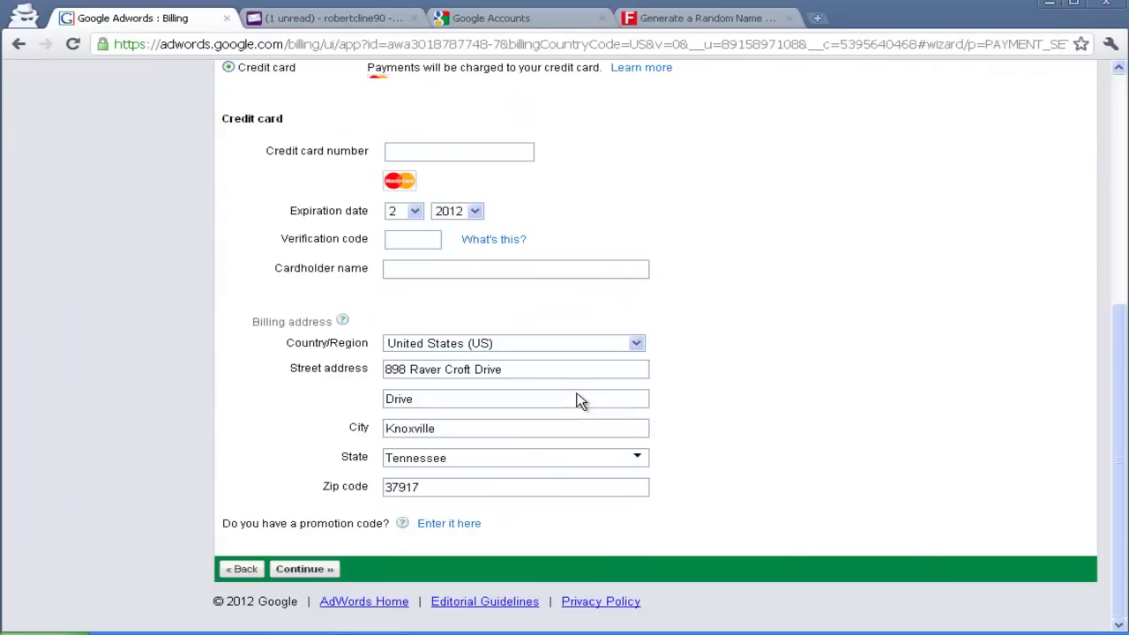
{"action": "scroll", "coordinate": [534, 449], "scroll_direction": "up", "scroll_amount": 3}
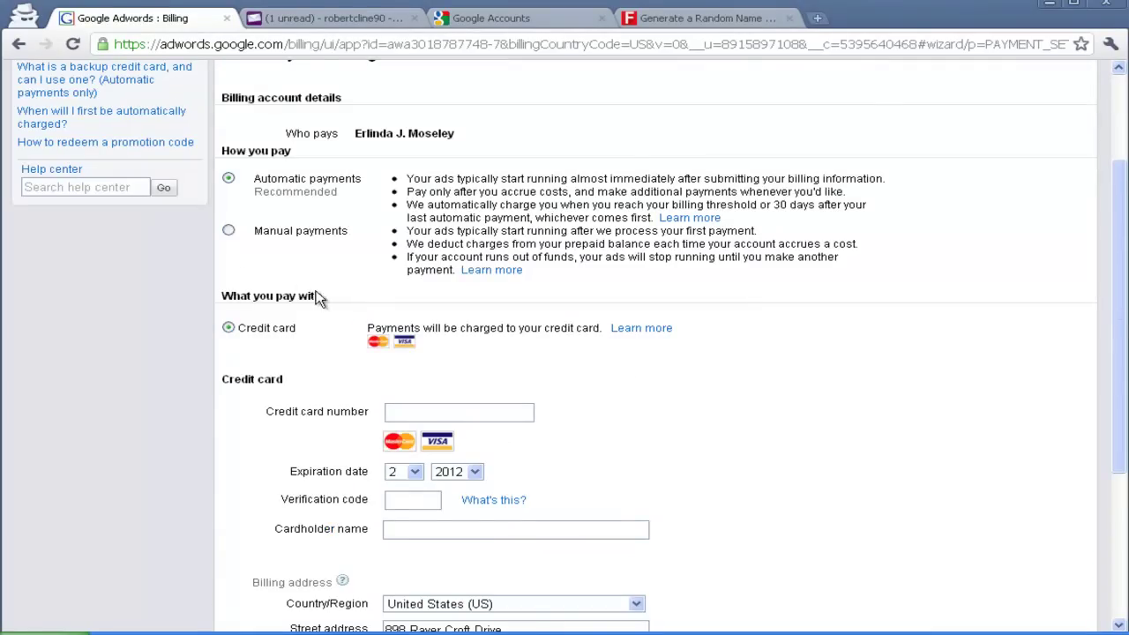
{"action": "scroll", "coordinate": [257, 293], "scroll_direction": "up", "scroll_amount": 2}
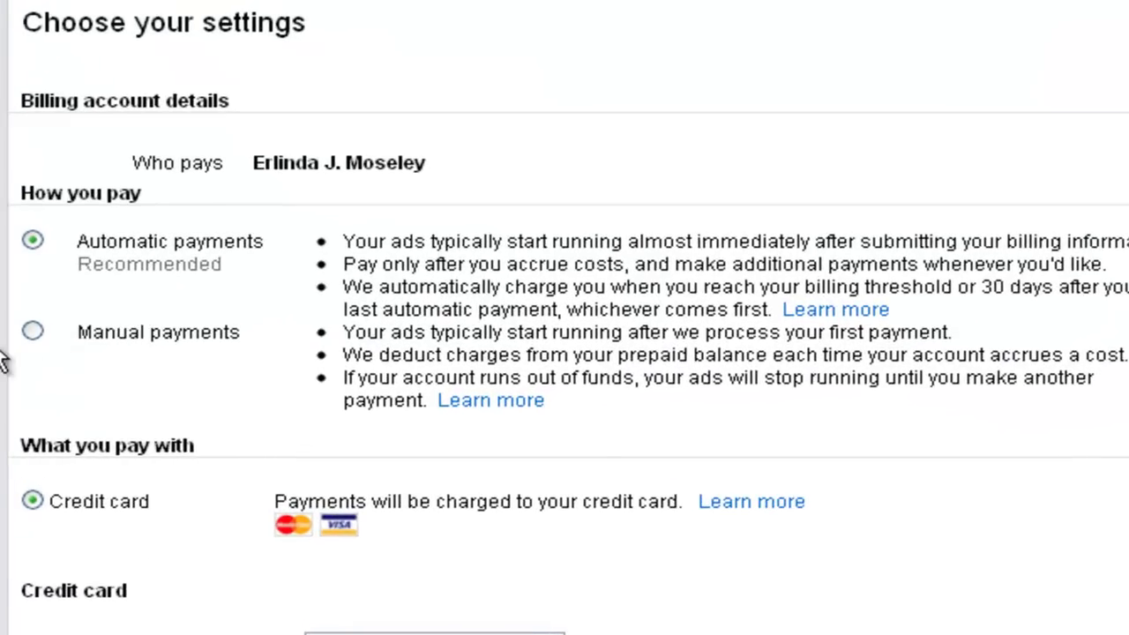
{"action": "left_click", "coordinate": [32, 334]}
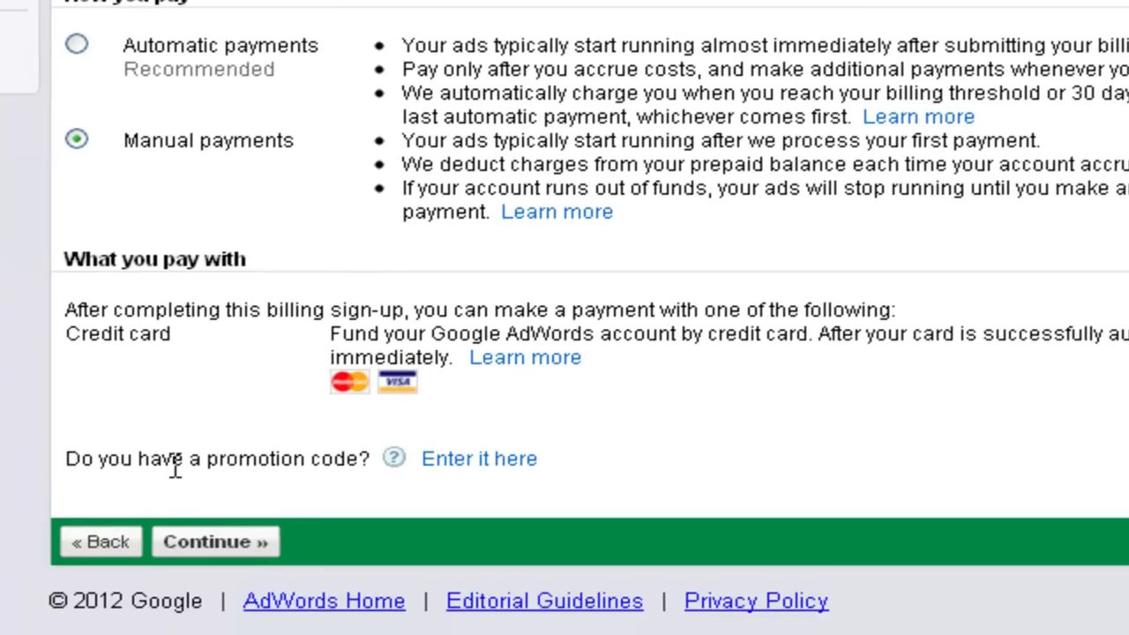
{"action": "left_click_drag", "start_coordinate": [175, 469], "coordinate": [235, 461]}
Paste the promo code from Notepad into the Promotion code field and submit the payment settings
{"action": "left_click", "coordinate": [490, 461]}
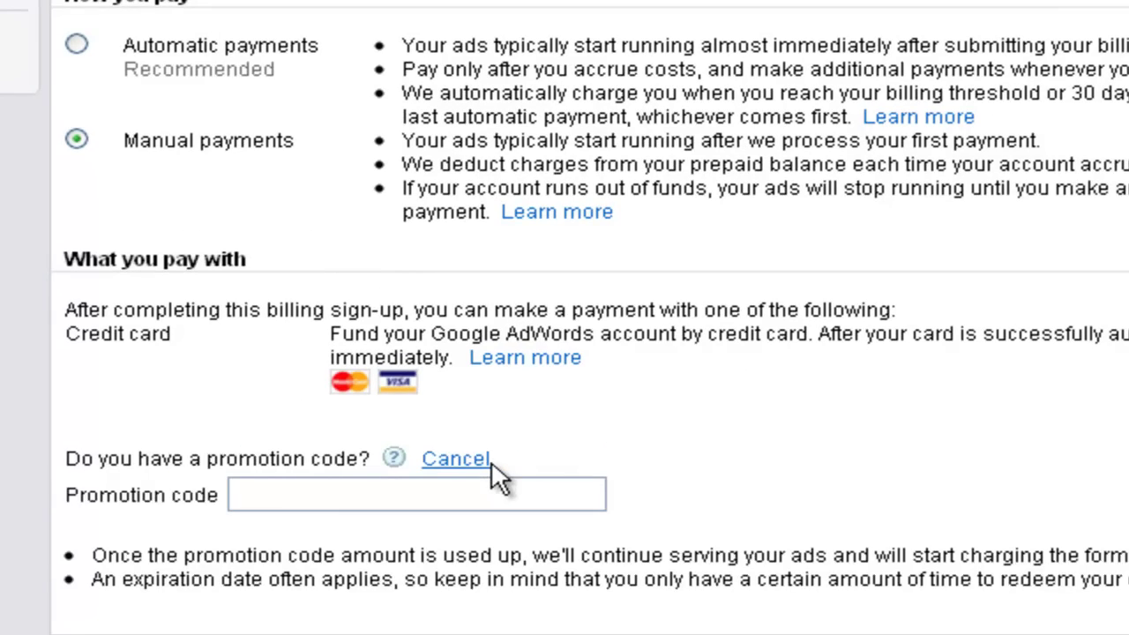
{"action": "key", "text": "alt+Tab"}
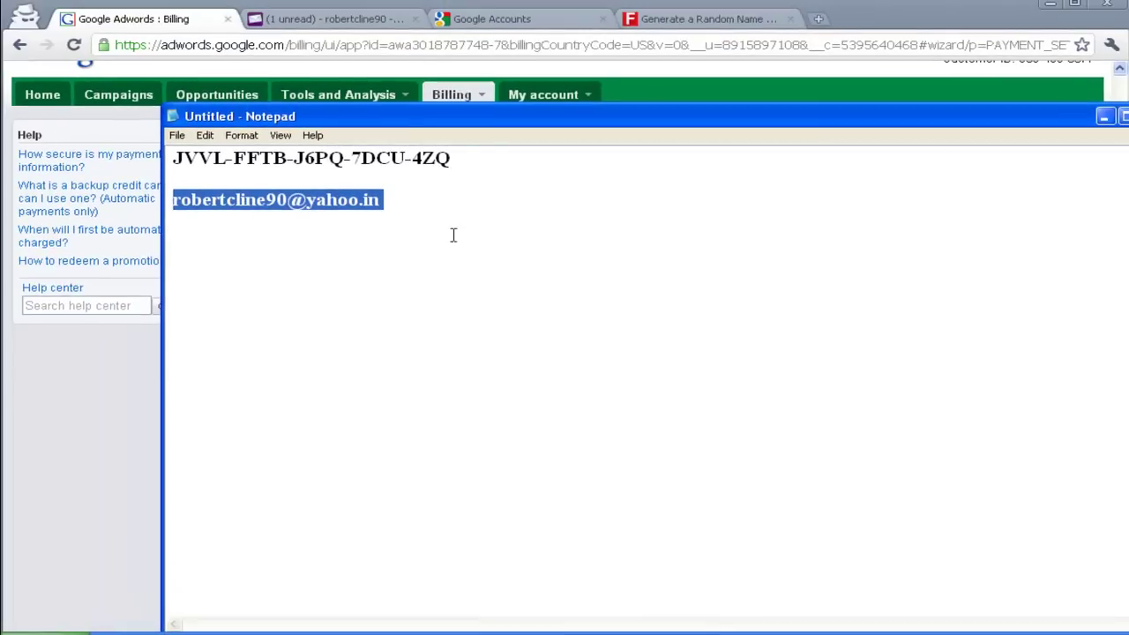
{"action": "left_click_drag", "start_coordinate": [465, 158], "coordinate": [156, 143]}
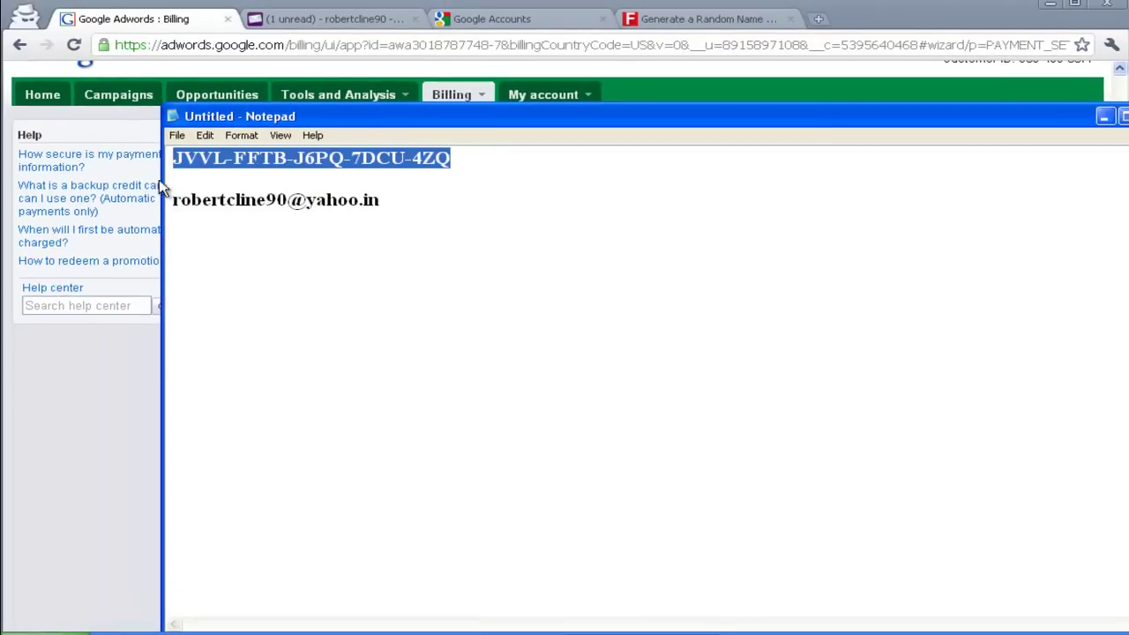
{"action": "left_click", "coordinate": [108, 437]}
{"action": "scroll", "coordinate": [394, 516], "scroll_direction": "down", "scroll_amount": 1}
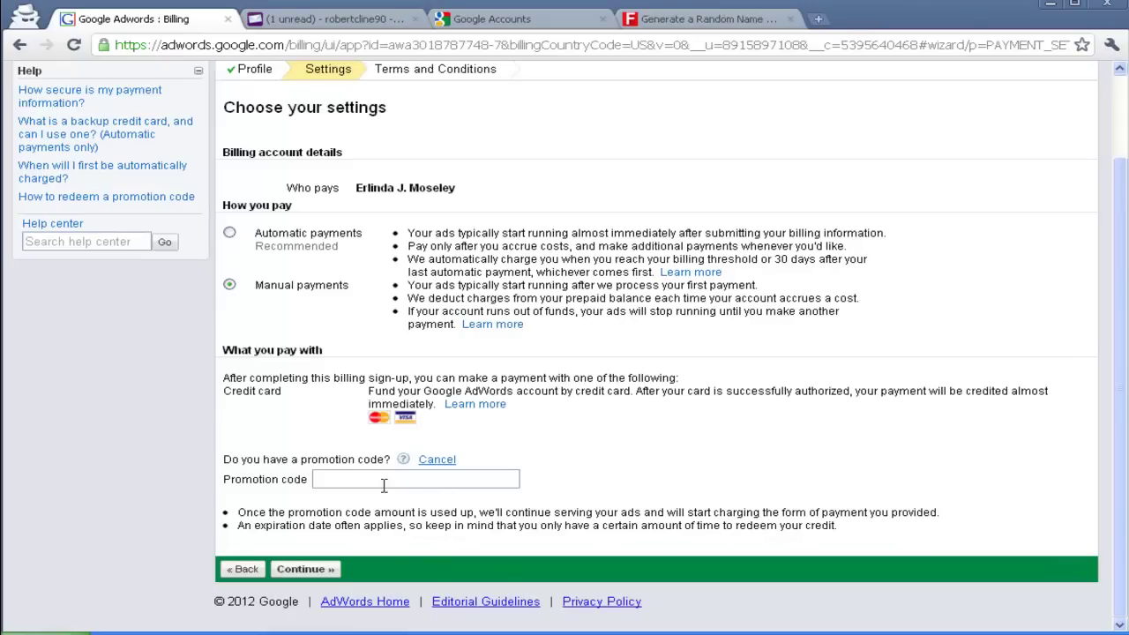
{"action": "left_click", "coordinate": [384, 485]}
{"action": "key", "text": "ctrl+v"}
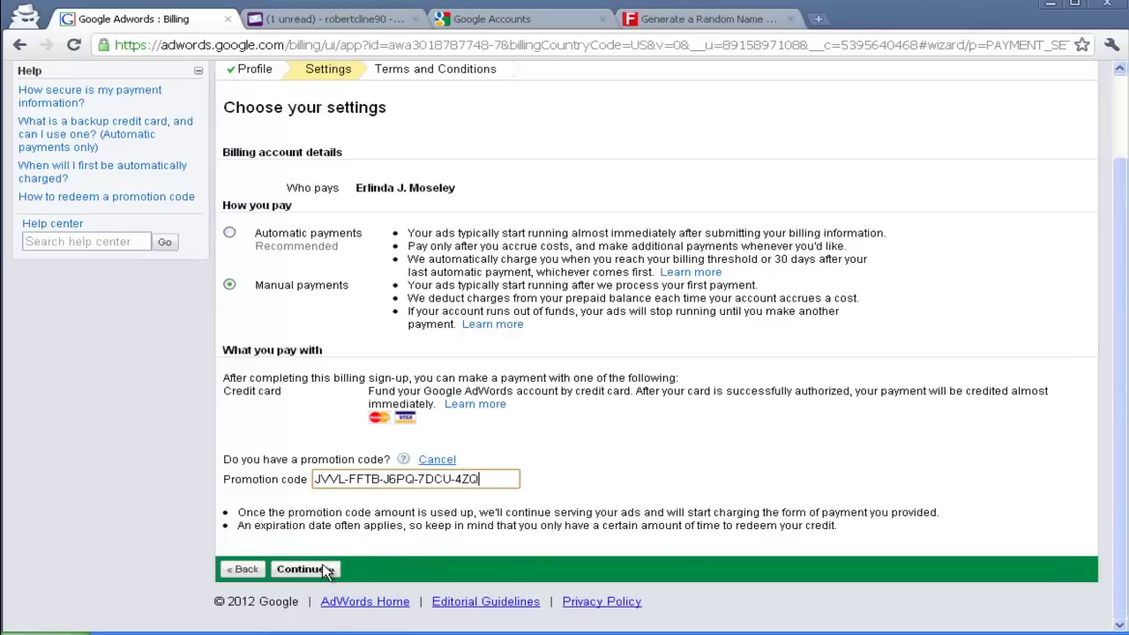
{"action": "left_click", "coordinate": [323, 569]}
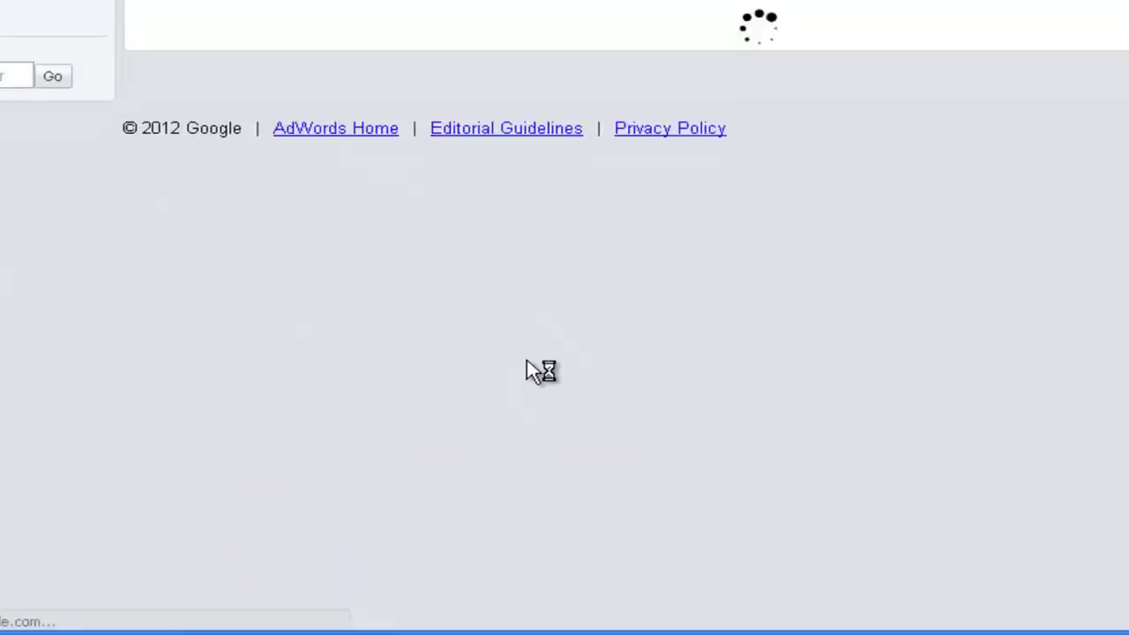
Agree to the Terms and Conditions and submit to activate the account
{"action": "left_click", "coordinate": [113, 317]}
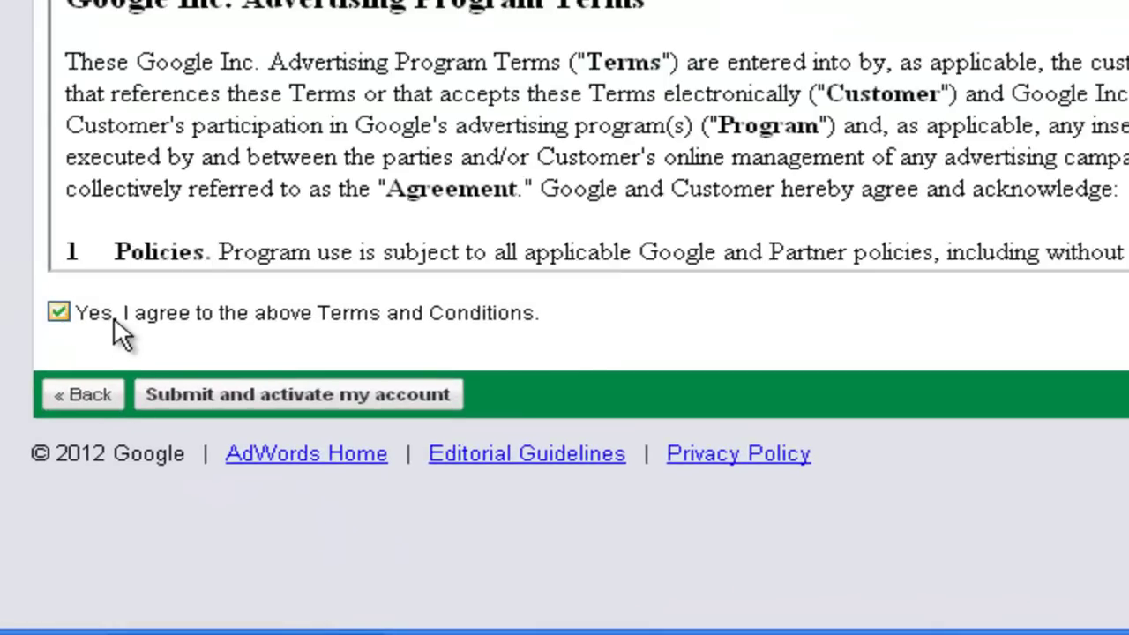
{"action": "left_click", "coordinate": [309, 396]}
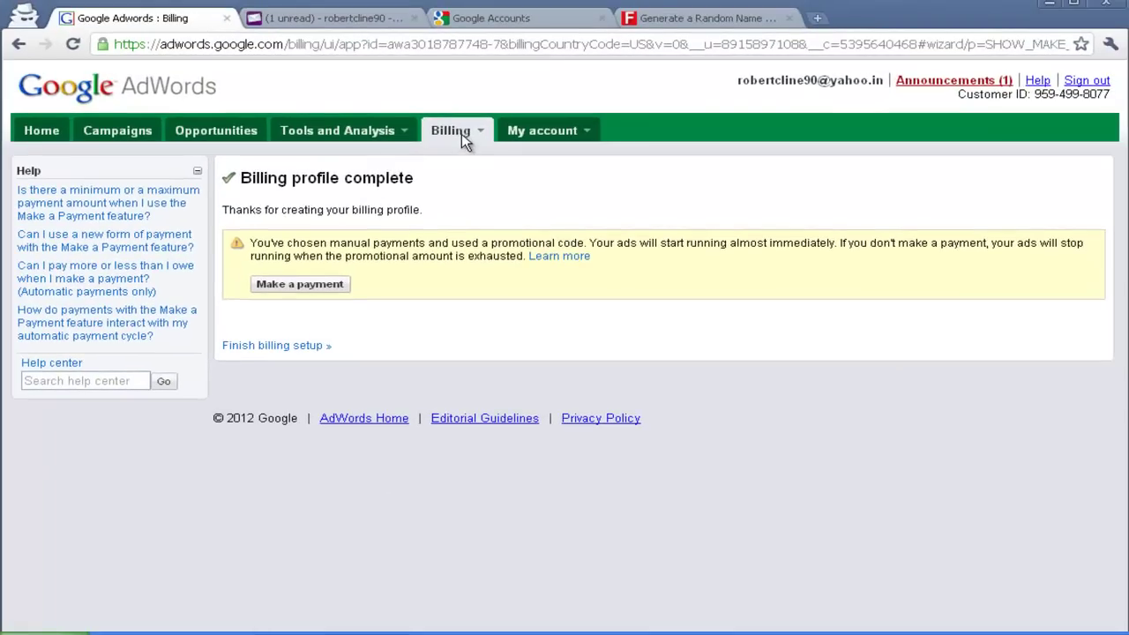
View the Billing summary and highlight the Rs4,298.25 credit balance
{"action": "left_click", "coordinate": [461, 133]}
{"action": "left_click", "coordinate": [469, 155]}
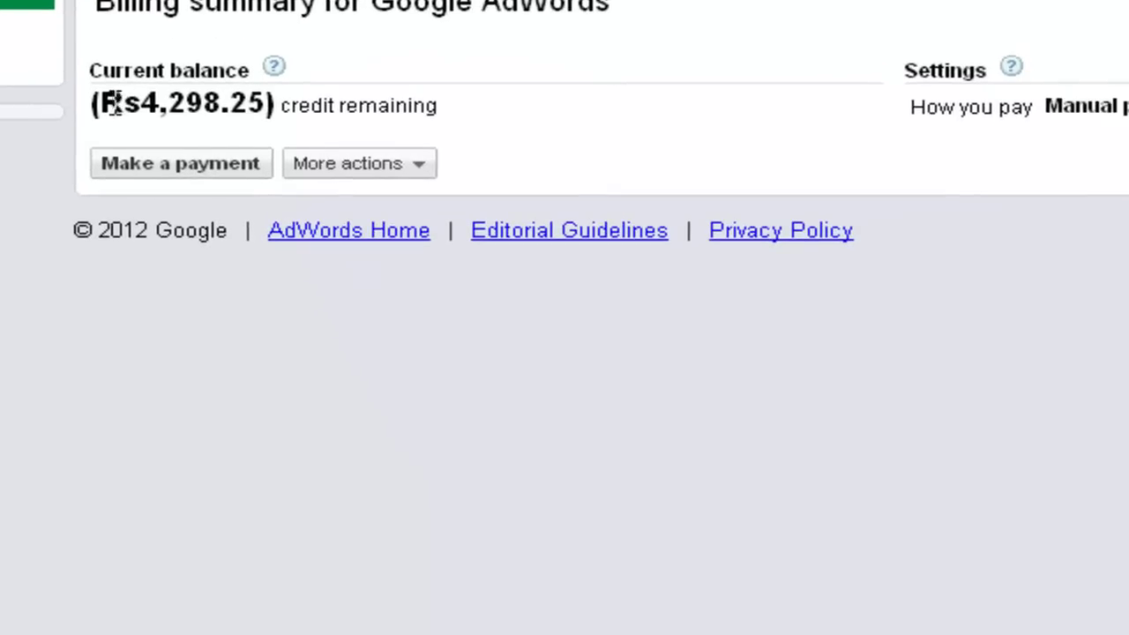
{"action": "left_click_drag", "start_coordinate": [113, 103], "coordinate": [212, 104]}
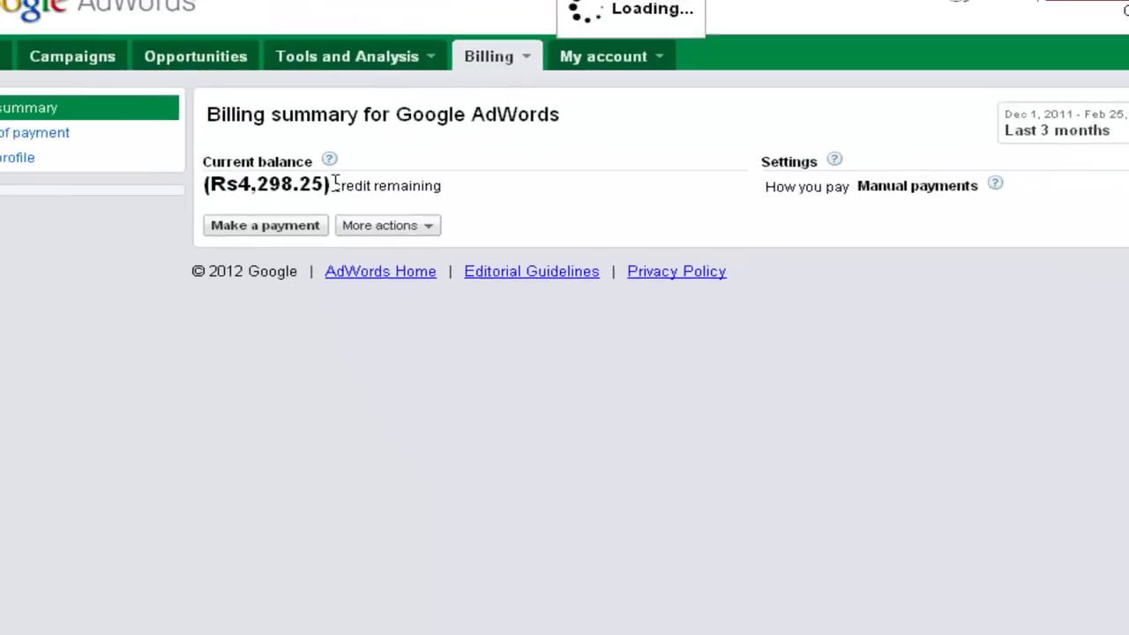
{"action": "left_click", "coordinate": [462, 114]}
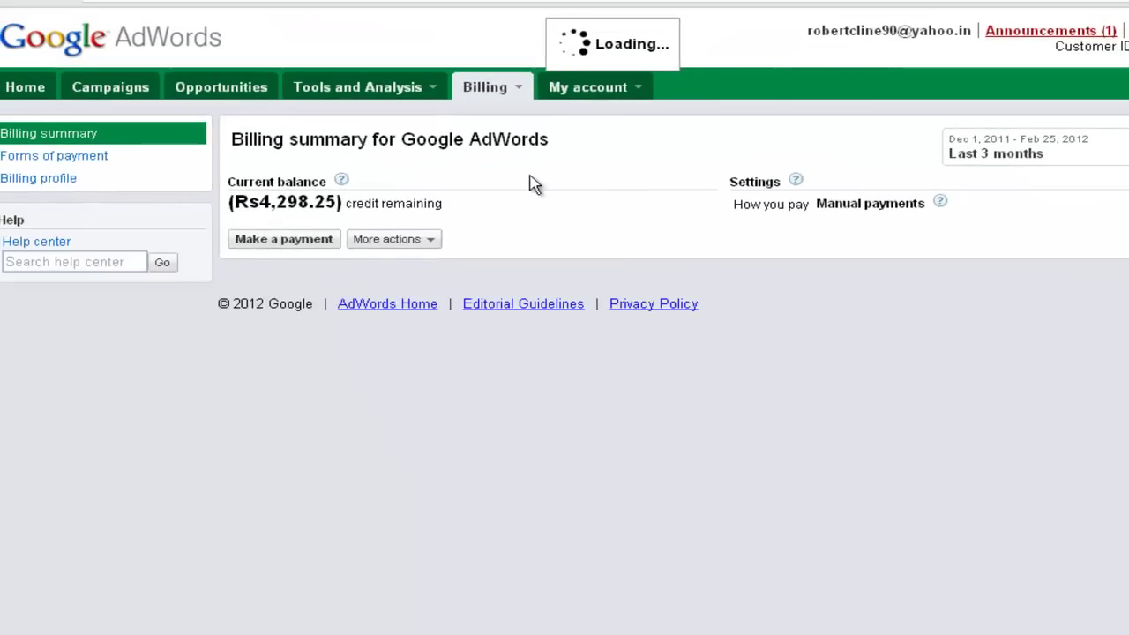